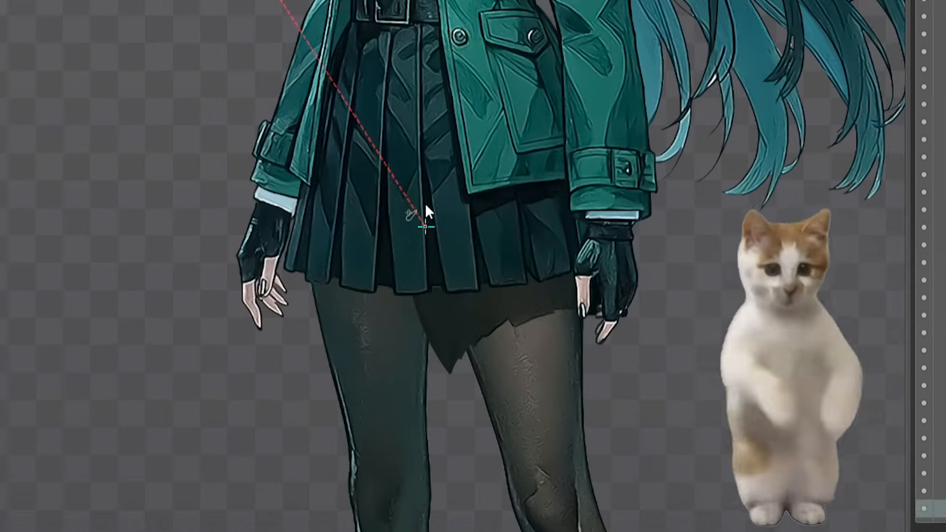
Place a hip control bone over the skirt and draw spine bones from it up through the waist to the collar.
click(424, 197)
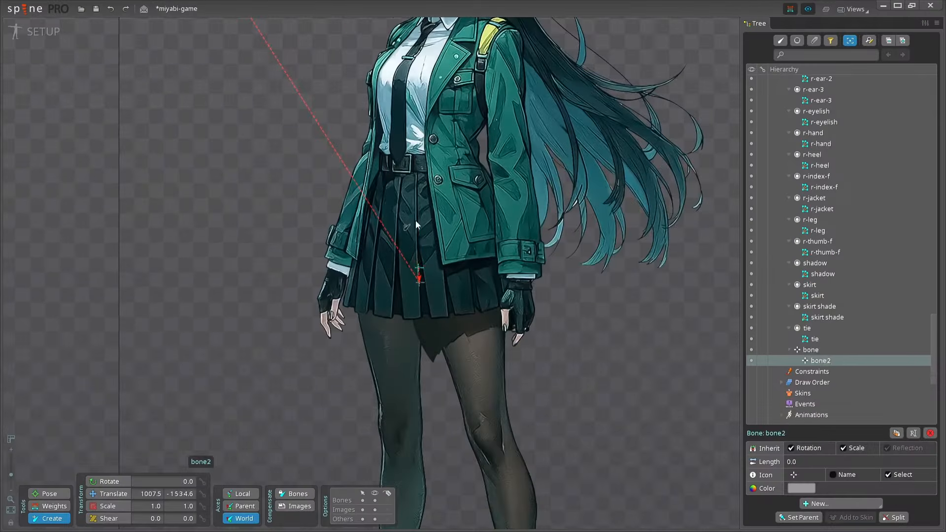
drag(416, 220, 415, 168)
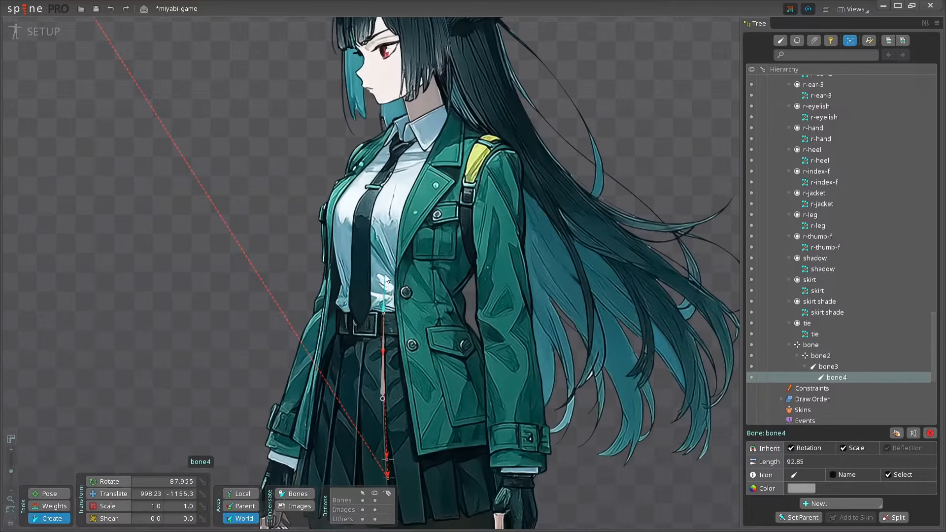
drag(385, 274, 409, 175)
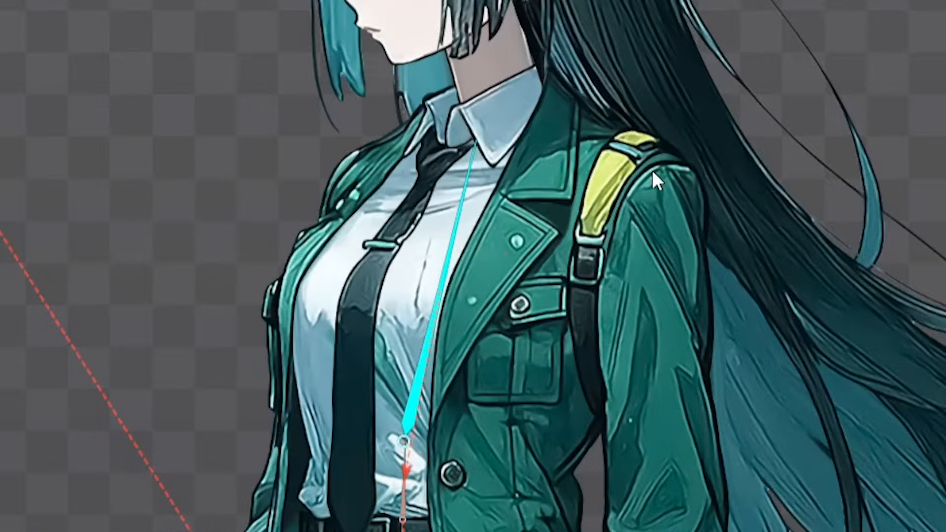
Add shoulder control bones under the chest bone and draw the neck and head bones from the collar upward.
click(496, 155)
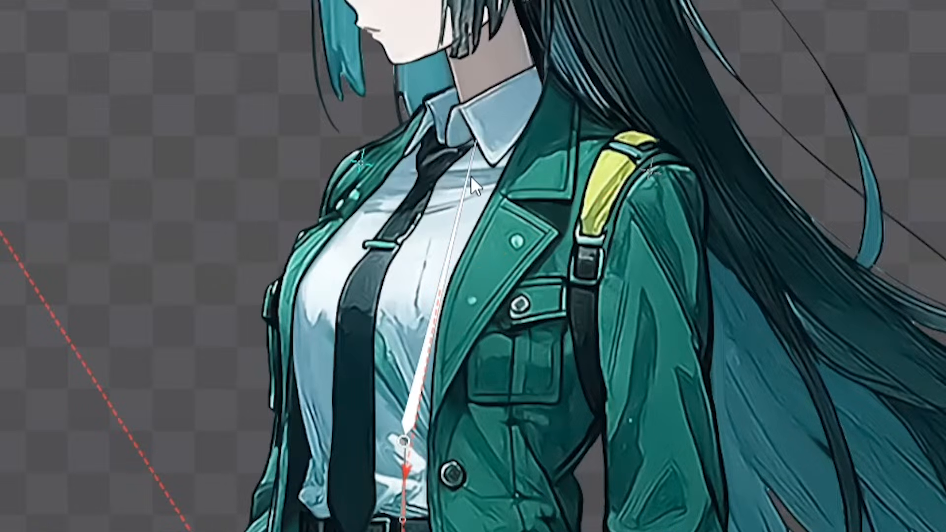
click(471, 175)
click(481, 136)
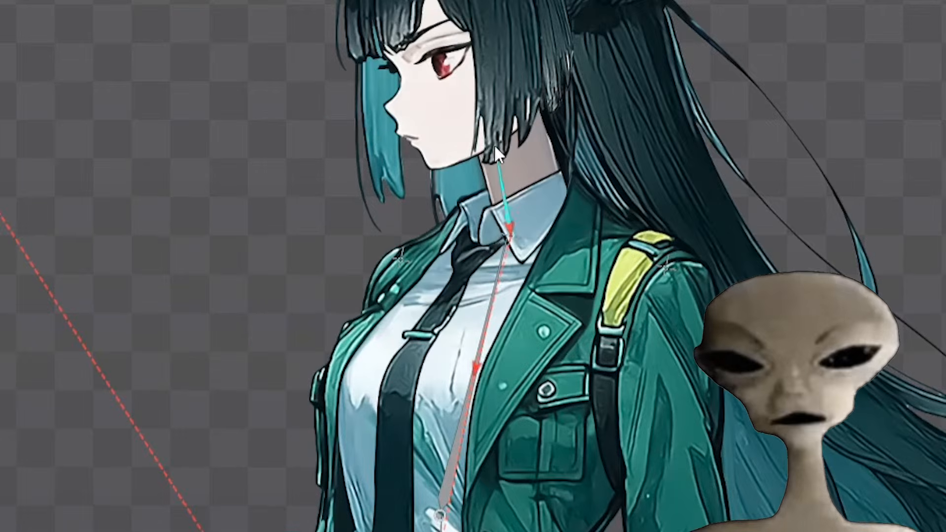
click(490, 123)
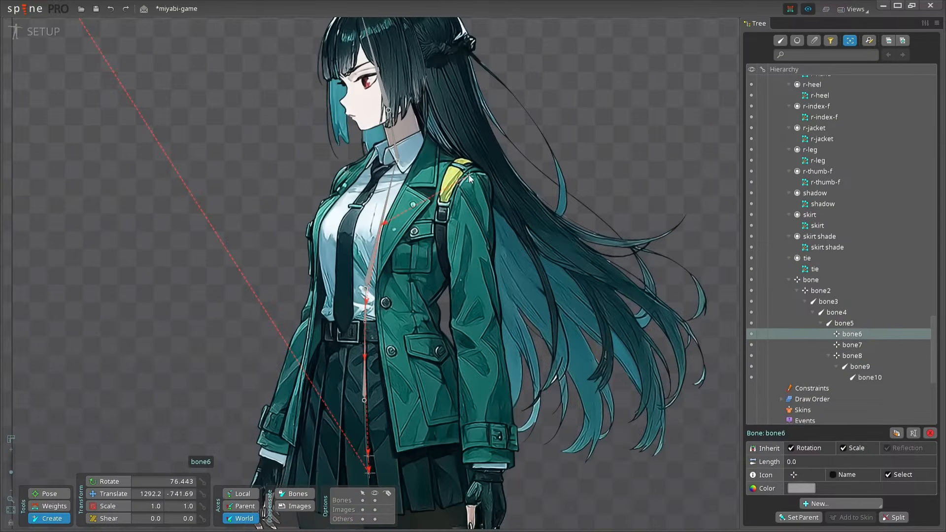
Draw the upper-arm, forearm and hand bones down the near arm, starting from the shoulder control bone.
drag(469, 175, 477, 317)
scroll(478, 317, up, 3)
drag(415, 192, 434, 429)
drag(410, 227, 398, 292)
drag(398, 293, 399, 346)
drag(450, 316, 453, 384)
drag(452, 385, 433, 415)
Draw bone chains along the fingers of the near hand, parented to its hand bone.
scroll(431, 382, up, 3)
mouse_move(511, 273)
mouse_down()
mouse_move(488, 363)
mouse_move(454, 394)
mouse_up()
drag(454, 395, 436, 405)
click(521, 274)
drag(521, 274, 497, 351)
drag(497, 351, 432, 362)
click(538, 279)
Add a control bone under the forearm bone and draw a bone chain down the sleeve's inner edge to the cuff.
ctrl+click(466, 197)
click(439, 189)
drag(438, 190, 443, 226)
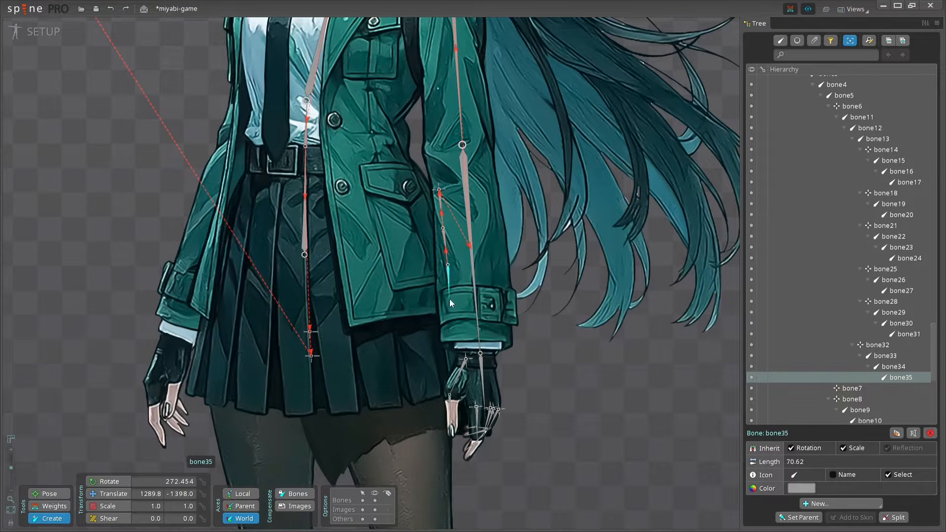
drag(449, 299, 450, 337)
Add another control bone under the forearm bone and draw a matching chain down the sleeve's outer edge.
ctrl+click(472, 254)
click(490, 189)
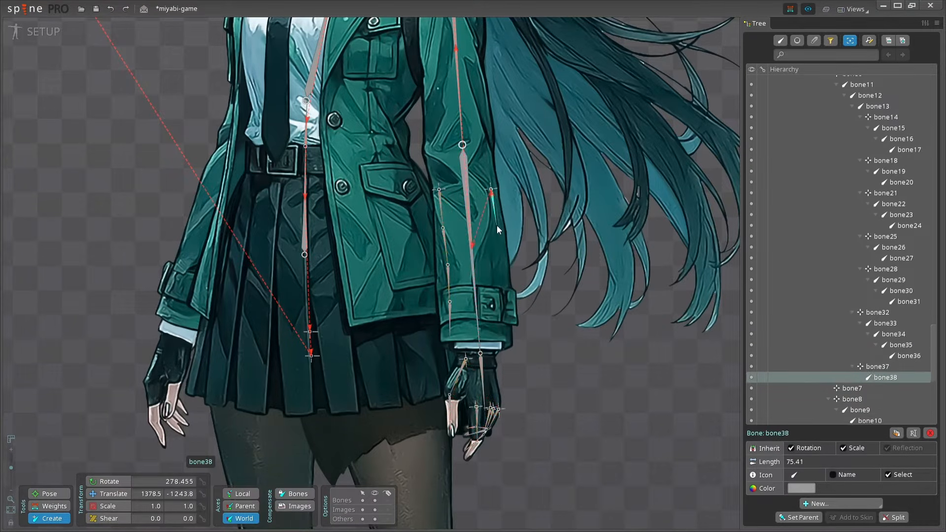
drag(497, 226, 505, 332)
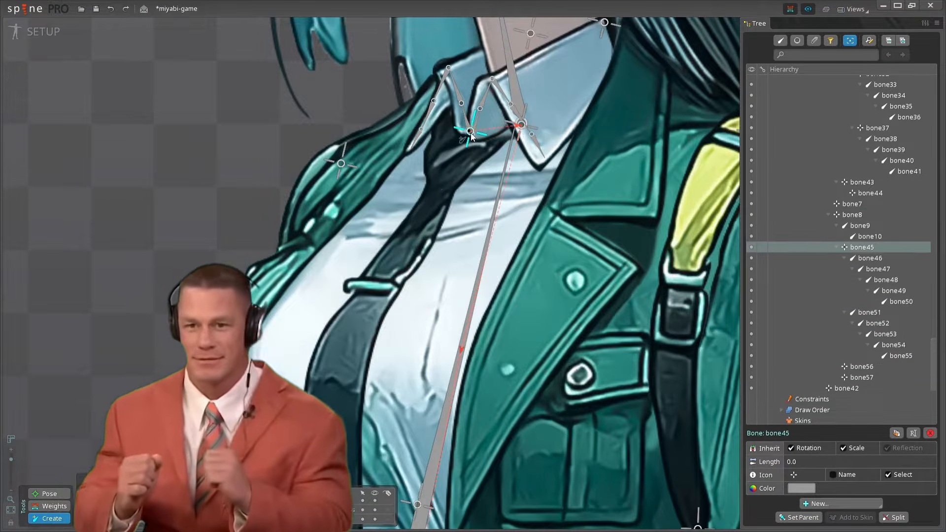
Draw a chain of short bones down the tie from the knot to its tip.
drag(469, 132, 387, 279)
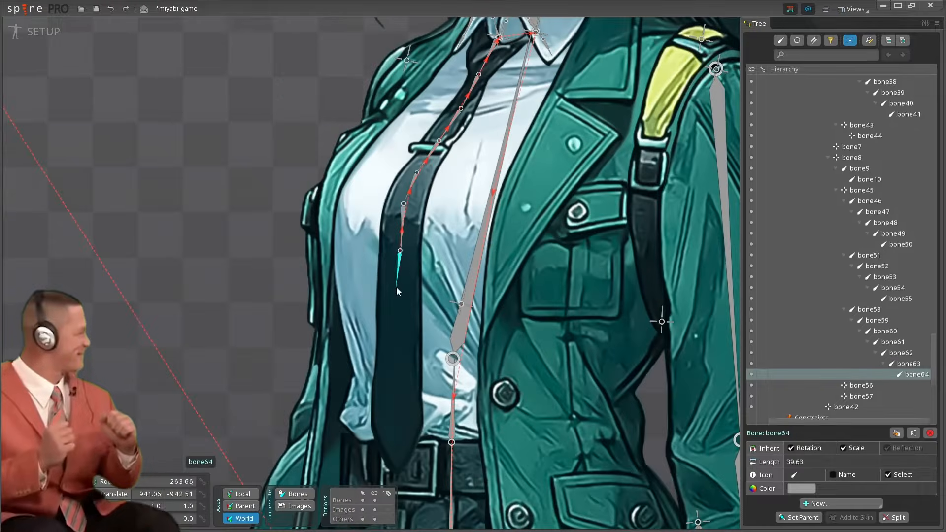
drag(396, 287, 397, 298)
drag(397, 298, 395, 405)
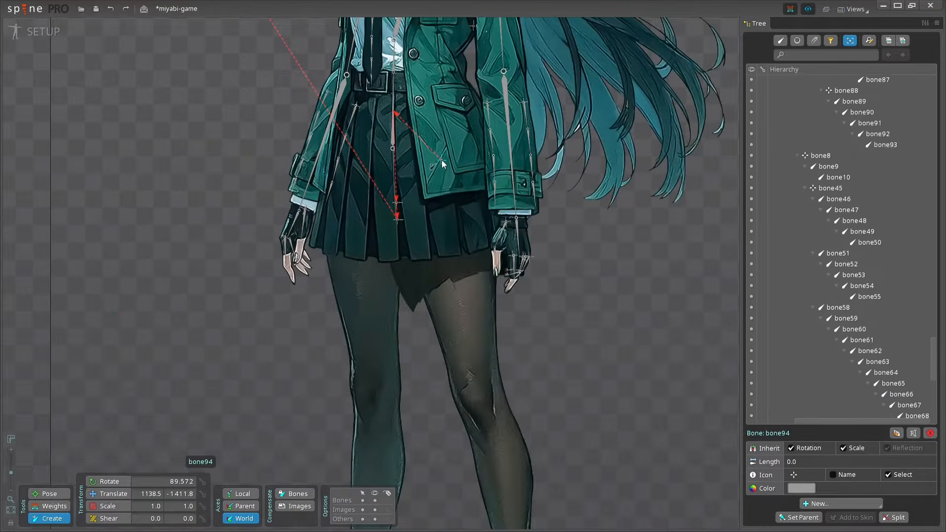
Draw the thigh bone from the near hip control bone toward the knee, and a bone along the far ear.
drag(441, 159, 468, 349)
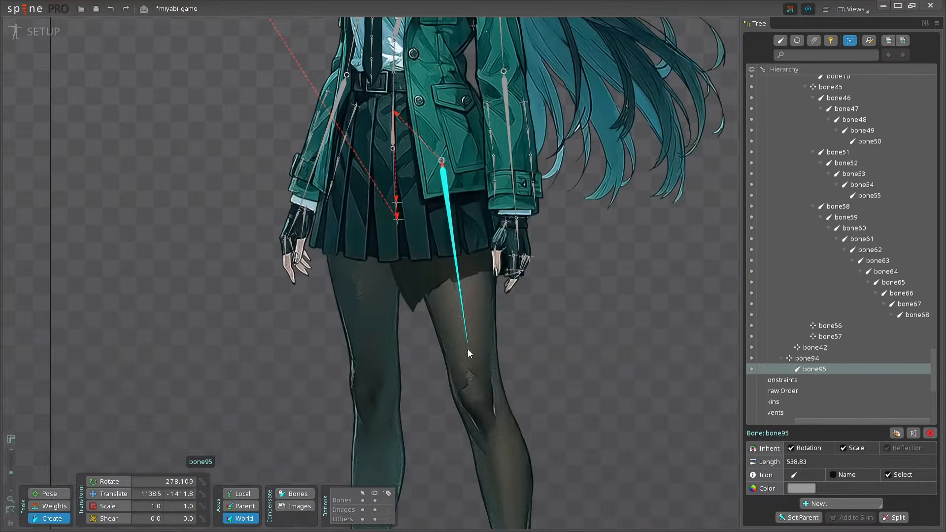
scroll(415, 282, down, 2)
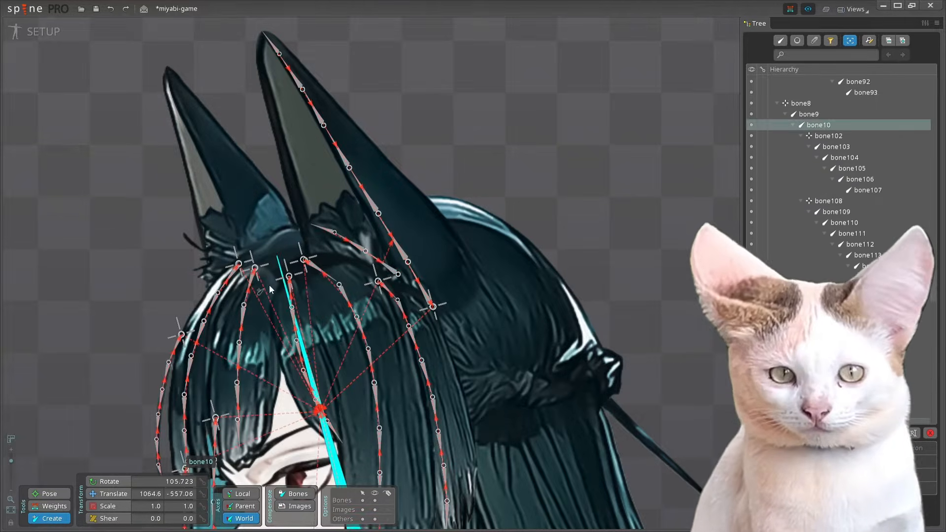
drag(234, 203, 185, 116)
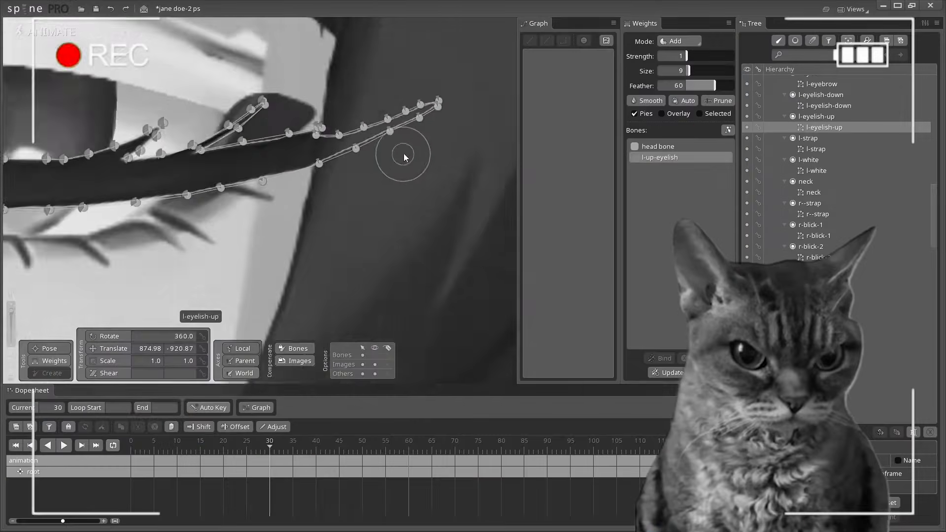
key(ctrl+z)
key(ctrl+z)
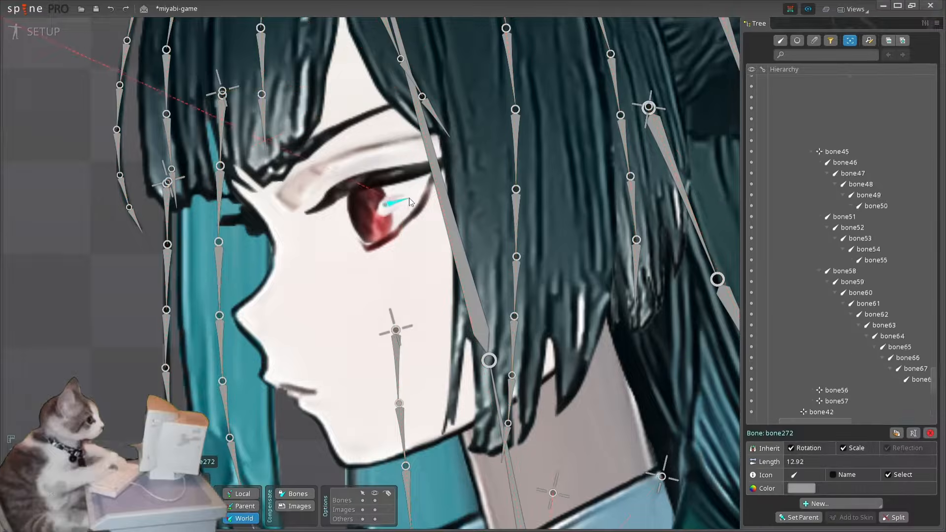
Draw two opposite-facing bones at the near eye and place a point bone at the centre of the pupil.
drag(409, 201, 418, 200)
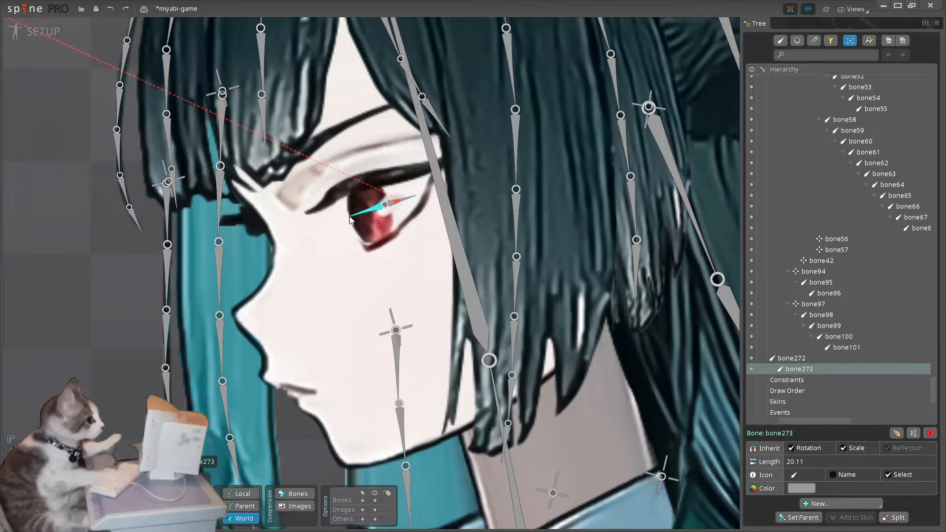
scroll(374, 211, up, 3)
click(371, 225)
key(ctrl+z)
Add two point bones under the head bone, one at the near eye's upper lash and one at its lower lash.
click(487, 193)
key(n)
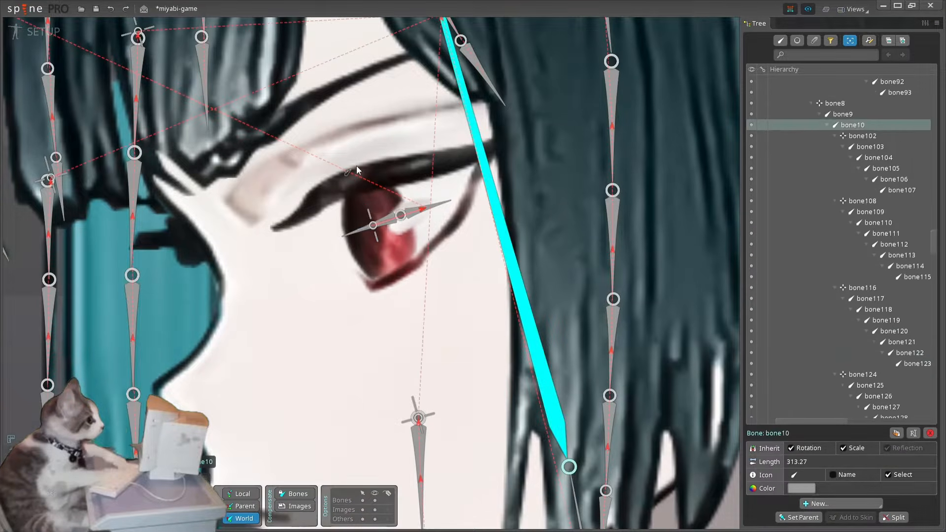
click(357, 166)
click(501, 252)
click(397, 277)
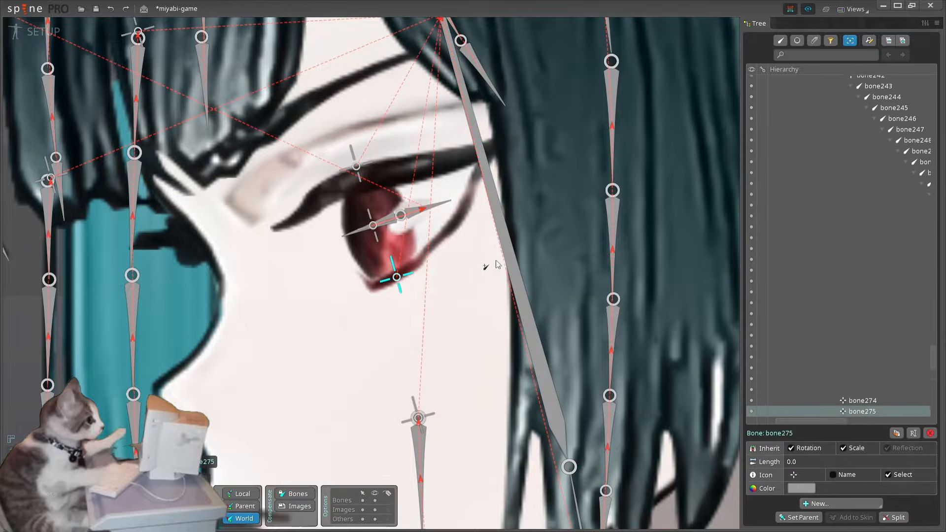
Add a point bone under the head bone beside the far eye and draw a child bone from it across the far eyelash.
click(507, 256)
click(230, 237)
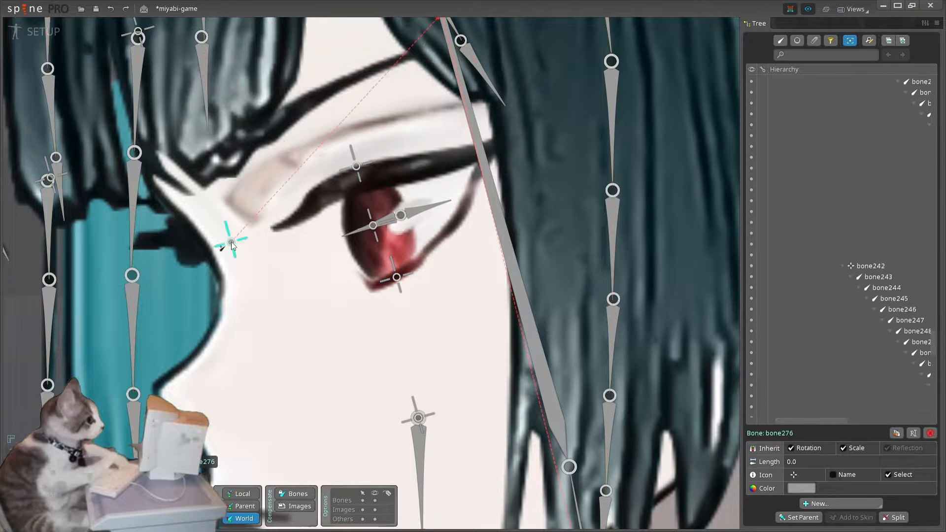
drag(229, 238, 137, 243)
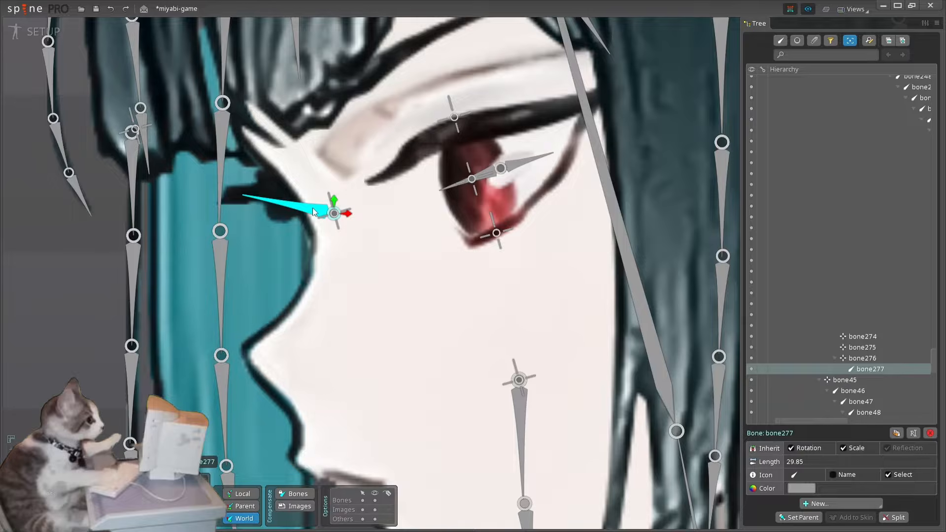
Create an IK constraint named ik-up-eyelish on the far eyelash bone, with its target at the bone's tip, and test it.
click(821, 503)
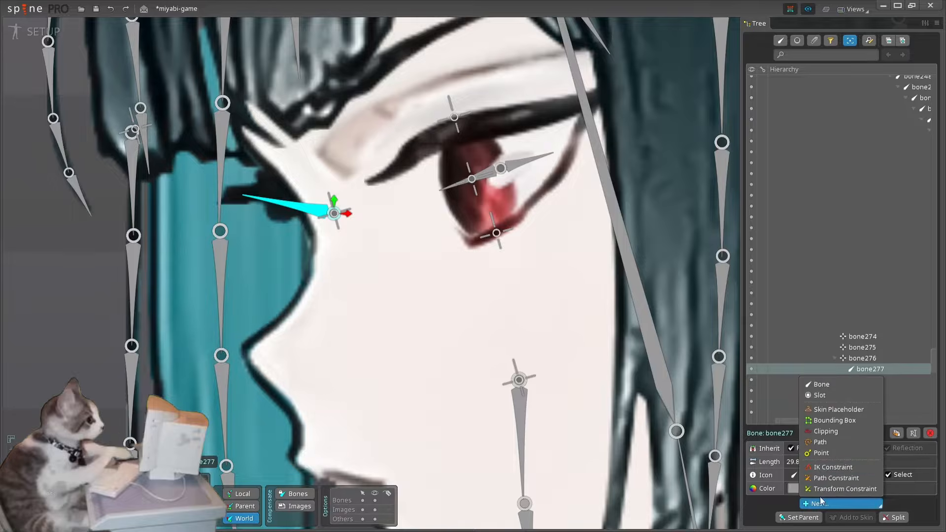
click(833, 467)
click(243, 196)
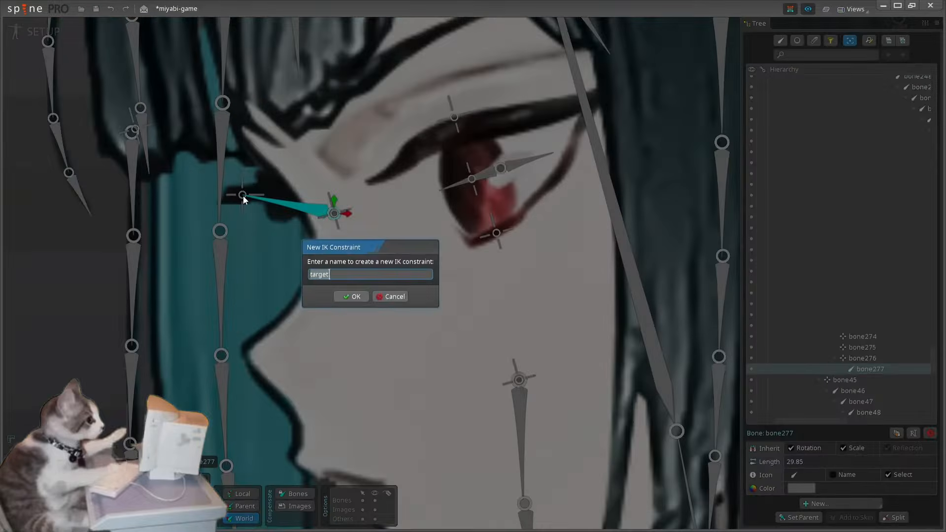
text(ik-up-eyelish)
key(Return)
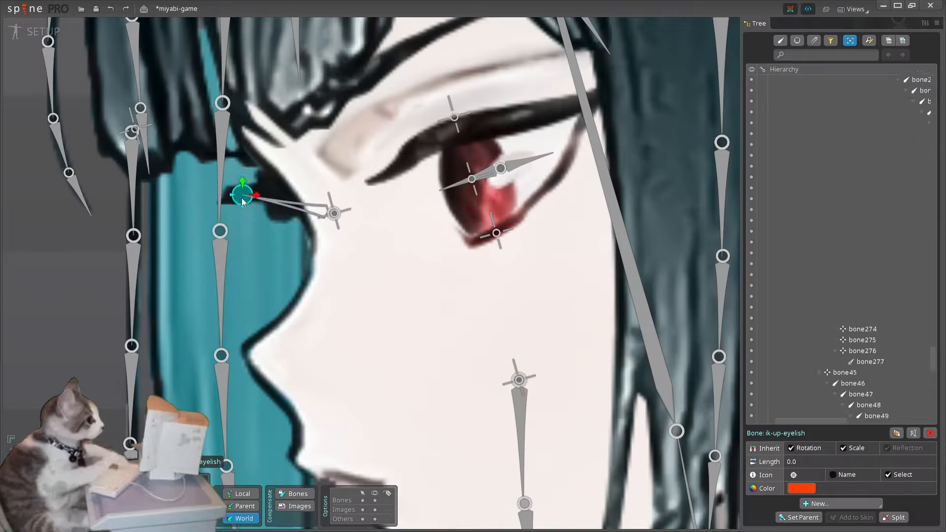
drag(241, 197, 309, 255)
Create an IK constraint named ik-l-pupil on bone273, with its target at the bone's tip, and test it.
click(807, 326)
click(830, 503)
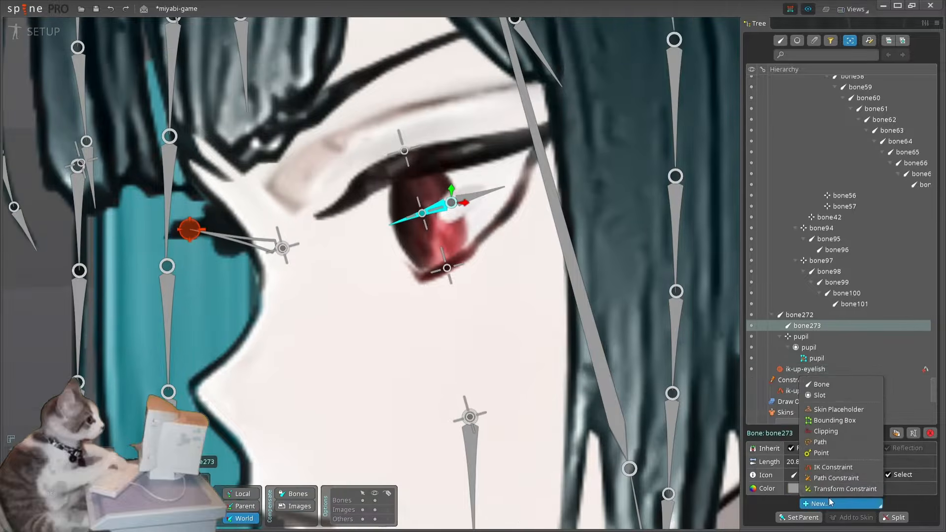
click(822, 468)
click(389, 227)
text(ik-l-pupil)
key(Return)
drag(388, 228, 398, 251)
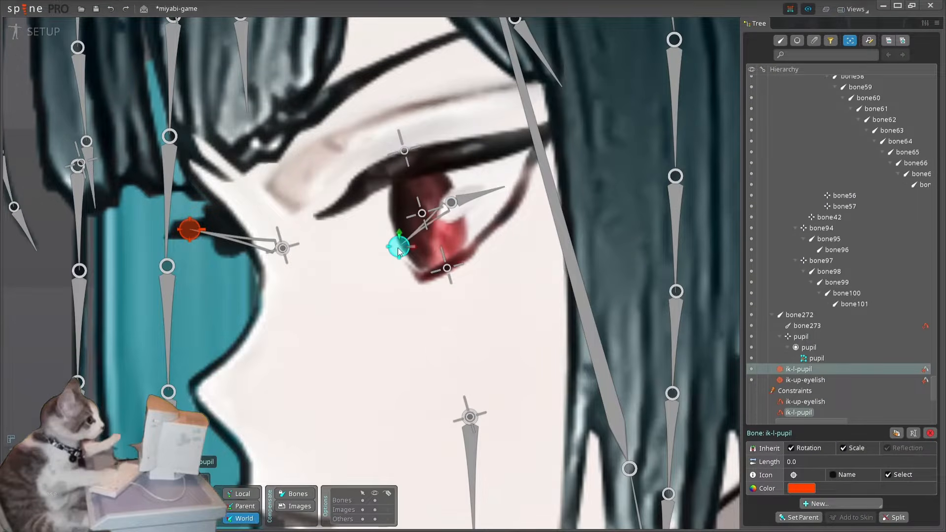
Parent the pupil bone to bone273 with rotation inheritance off, and test it by moving the ik-l-pupil target.
click(423, 217)
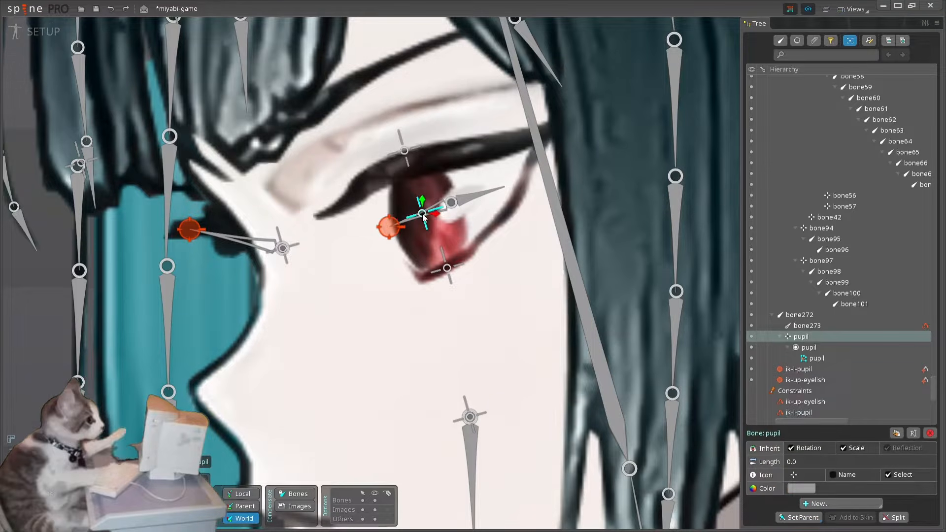
click(410, 217)
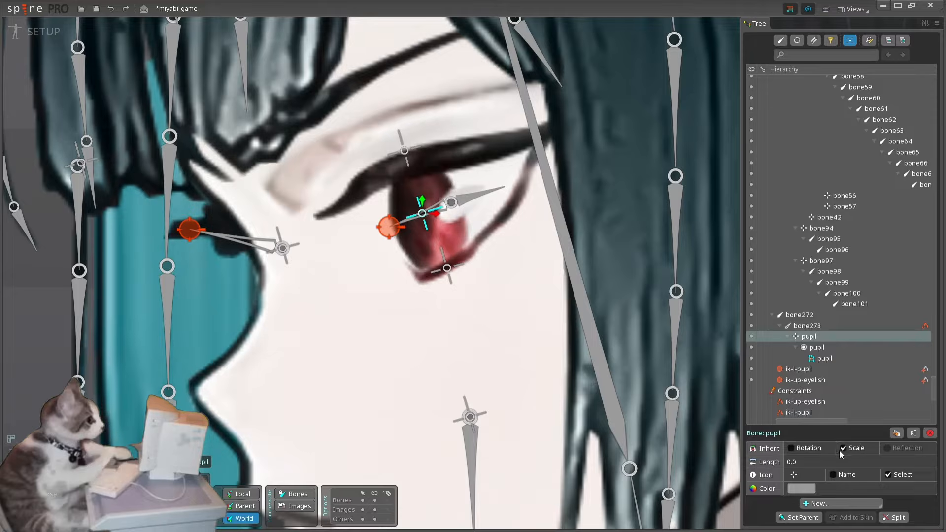
click(389, 229)
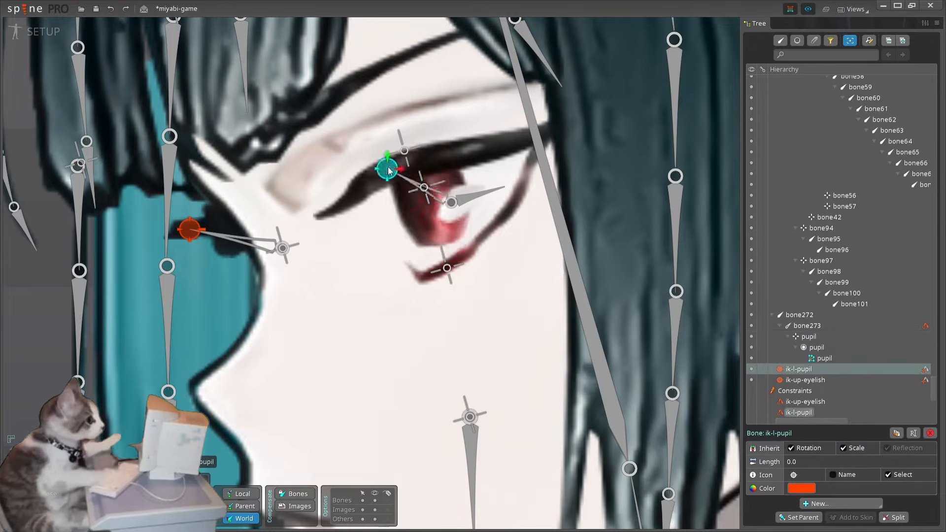
Bind the r-eyelish mesh to the far eyelash bone, bone277.
mouse_move(611, 422)
mouse_down()
mouse_move(729, 354)
mouse_move(607, 421)
mouse_up()
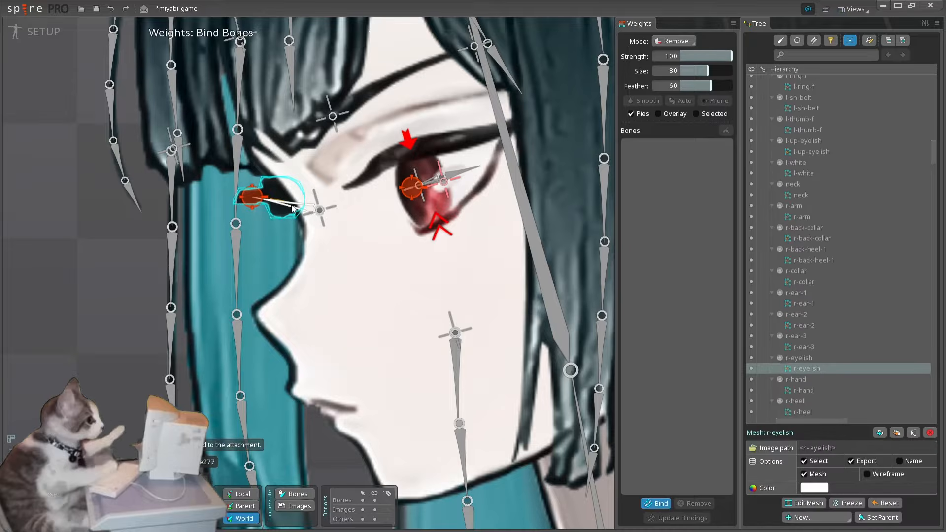
click(292, 208)
key(Escape)
Bind the l-up-eyelish and l-down eyelish meshes to the head bone, bone10.
click(508, 130)
click(655, 503)
click(567, 354)
key(Escape)
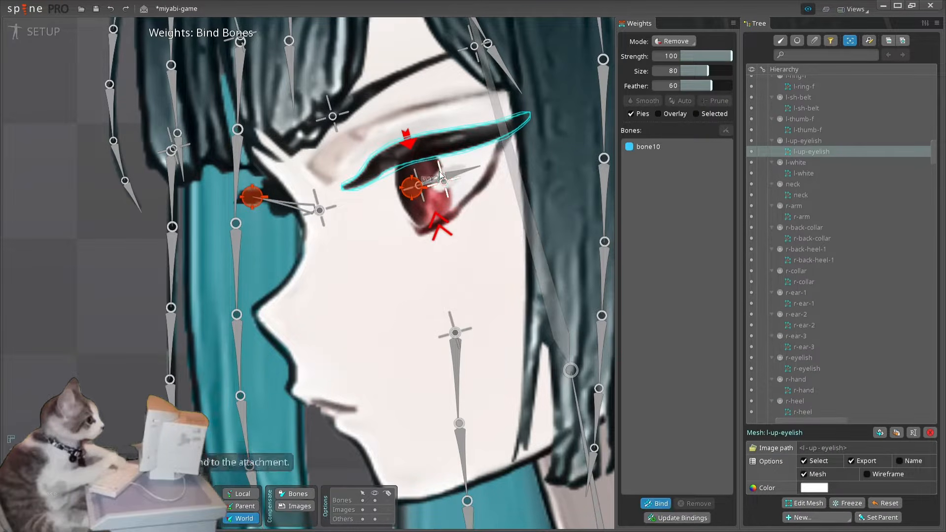
click(564, 325)
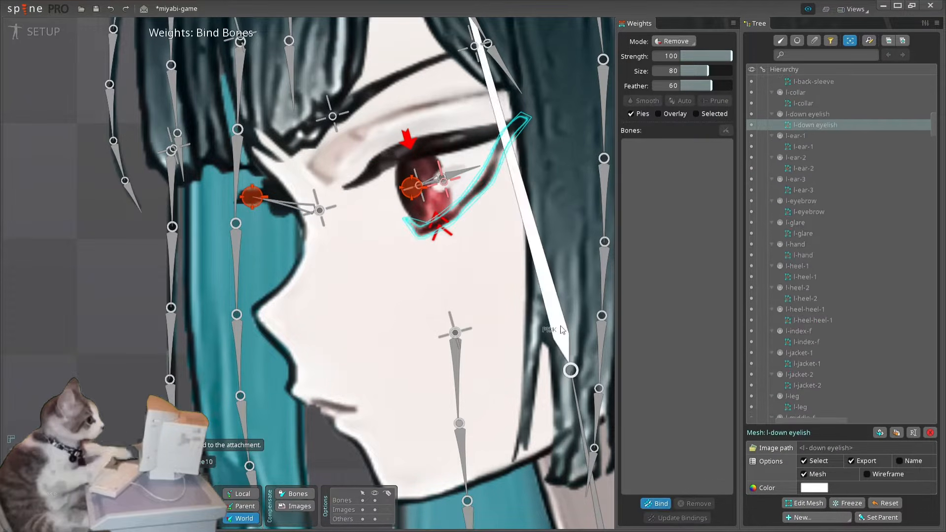
click(561, 329)
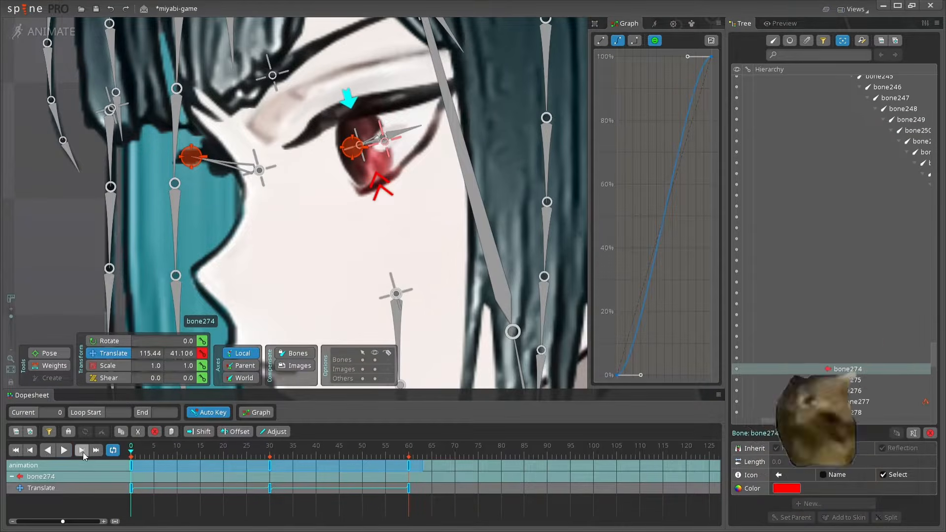
At frame 30 of the bone274 animation, paint that bone's weights along the l-up-eyelish mesh with a strength of 5.
click(82, 452)
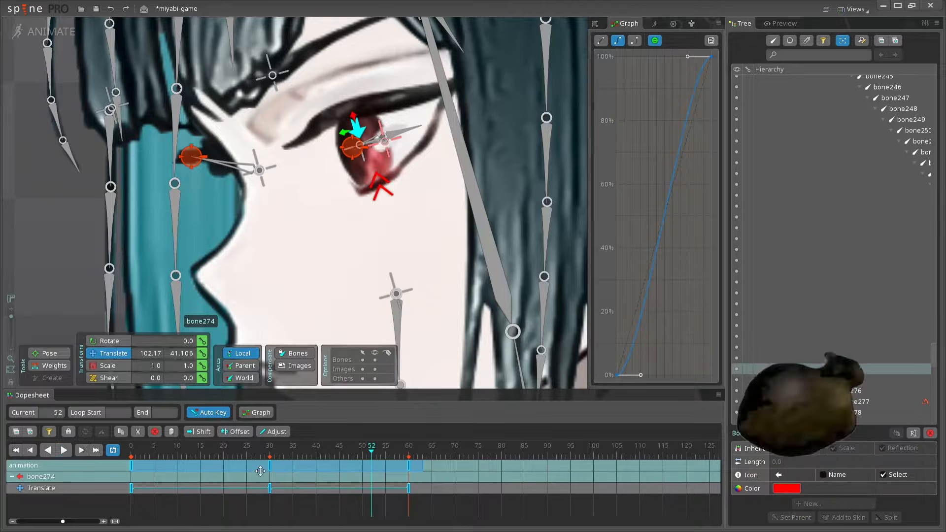
click(270, 447)
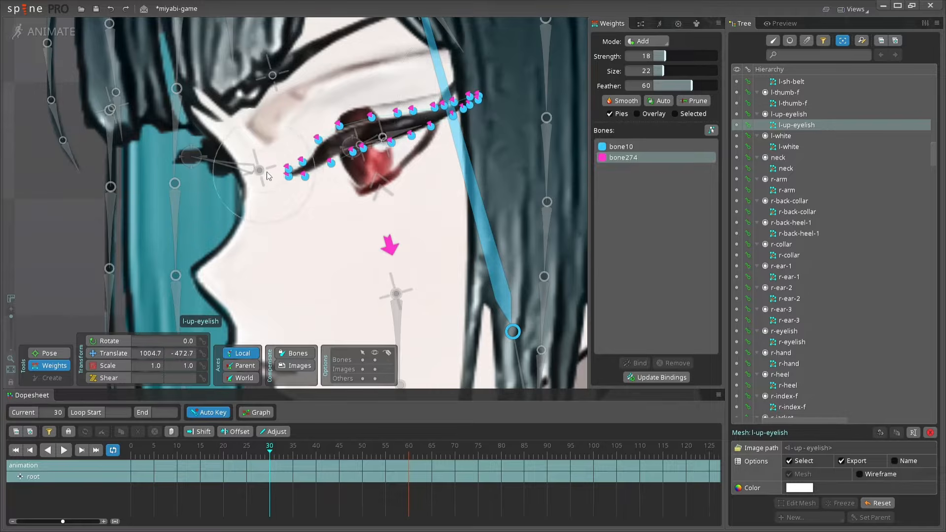
text(5)
drag(322, 154, 386, 121)
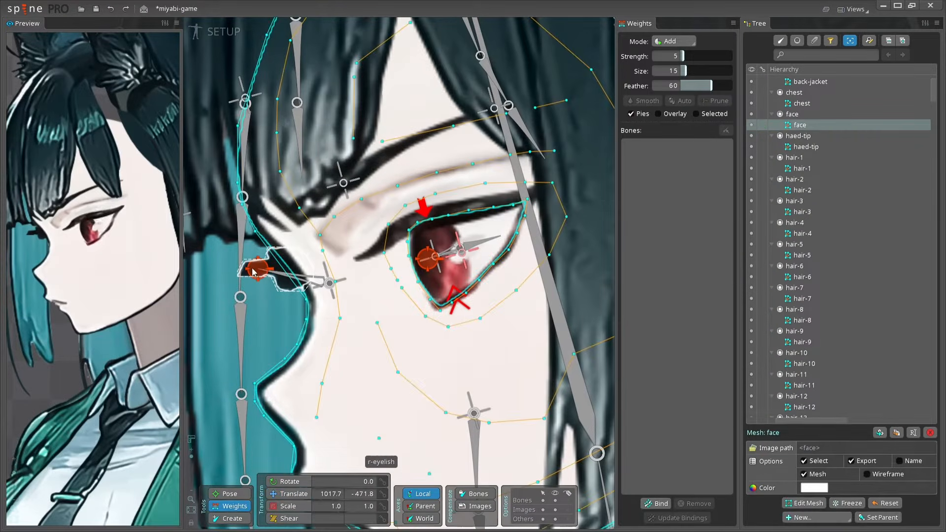
Create the transform constraint "ik-r-eyelish to l-up-eyelish bone" on ik-up-eyelish, targeting the upper eyelash bone, and order it above the ik-up-eyelish constraint.
click(254, 270)
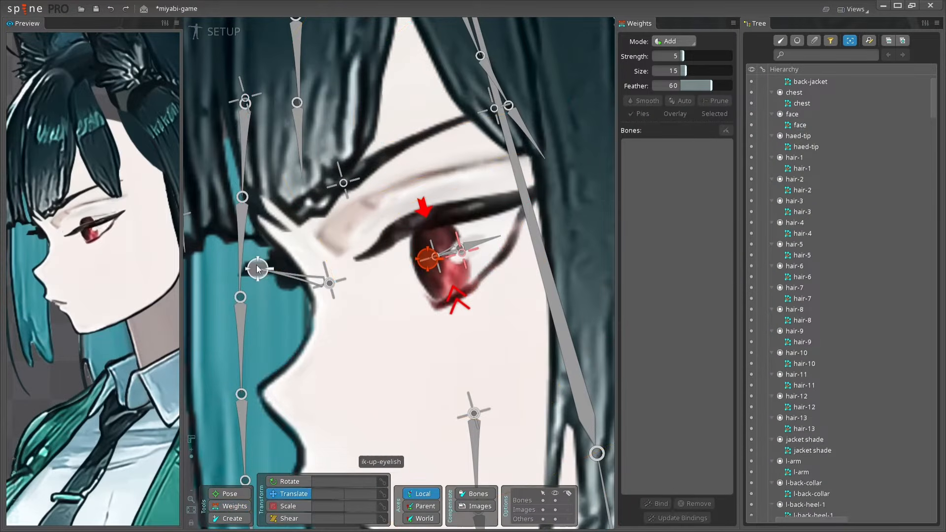
click(818, 503)
click(828, 489)
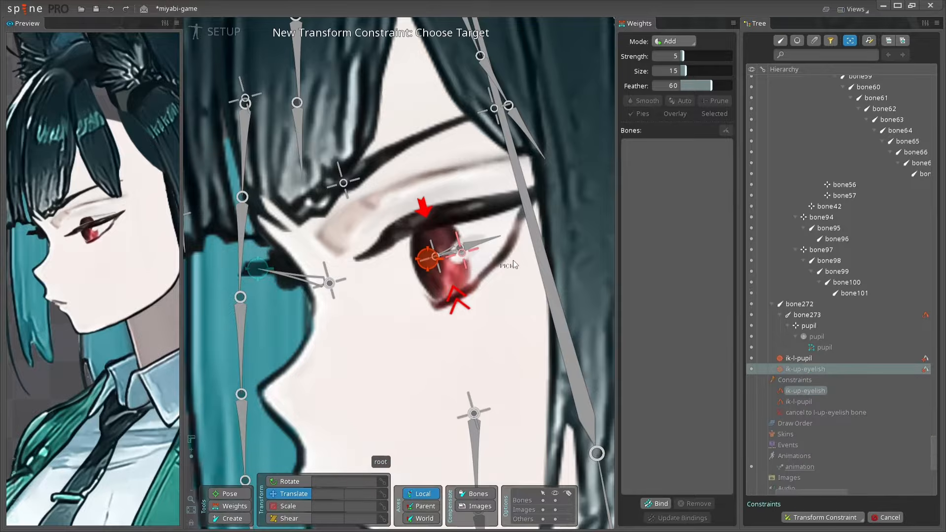
click(421, 209)
key(Return)
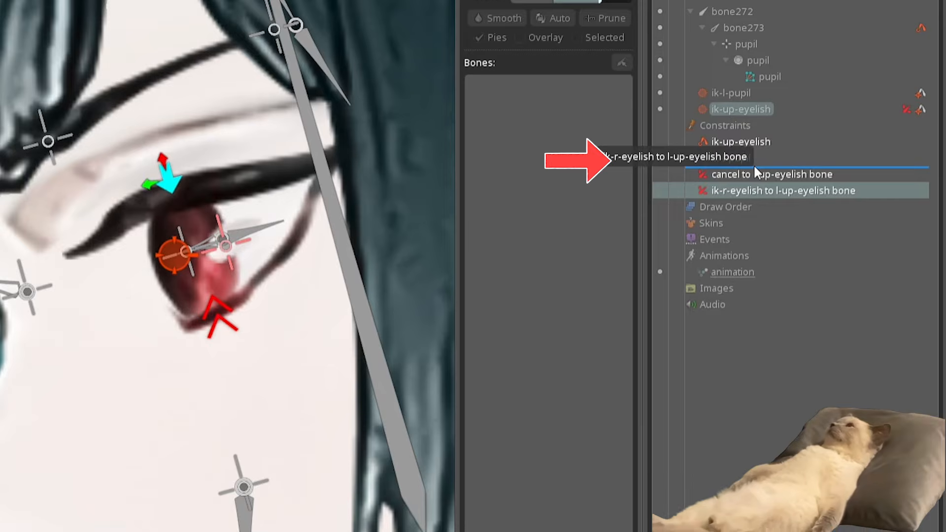
drag(752, 165, 752, 131)
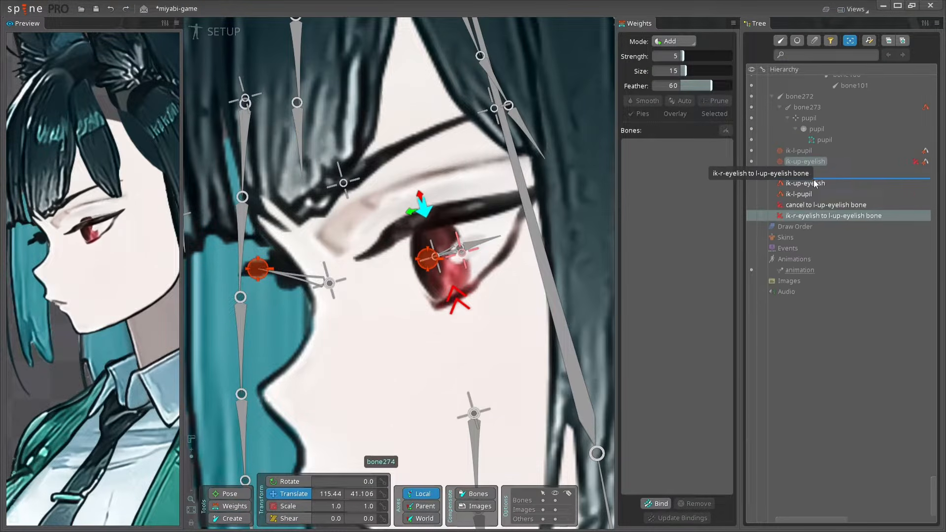
drag(814, 180, 814, 183)
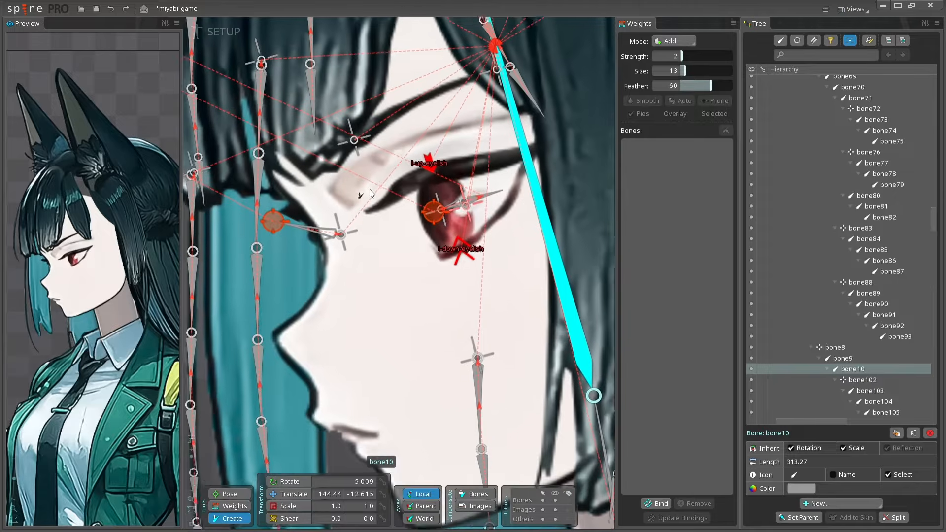
Add two child bones of bone10, beside the inner eye corner and on the cheek, styled as red controls named blinking and eyes mover.
click(557, 267)
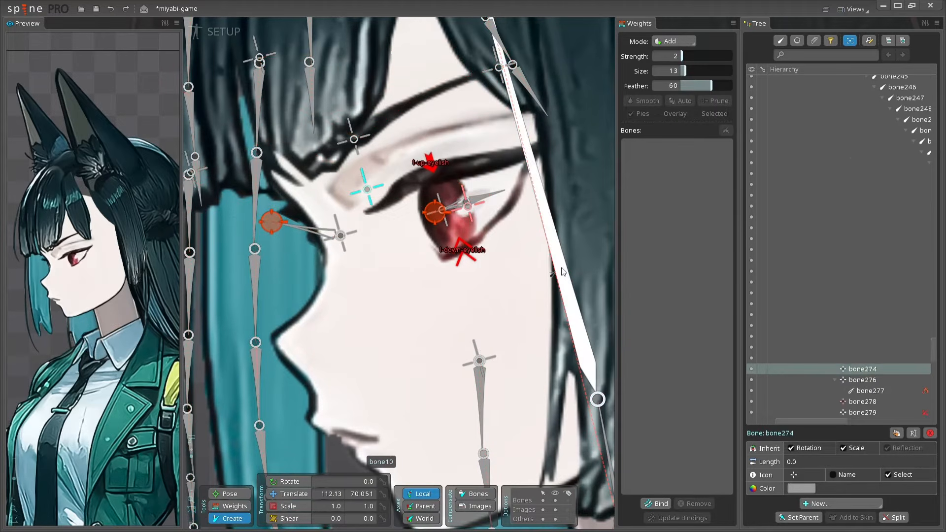
click(387, 276)
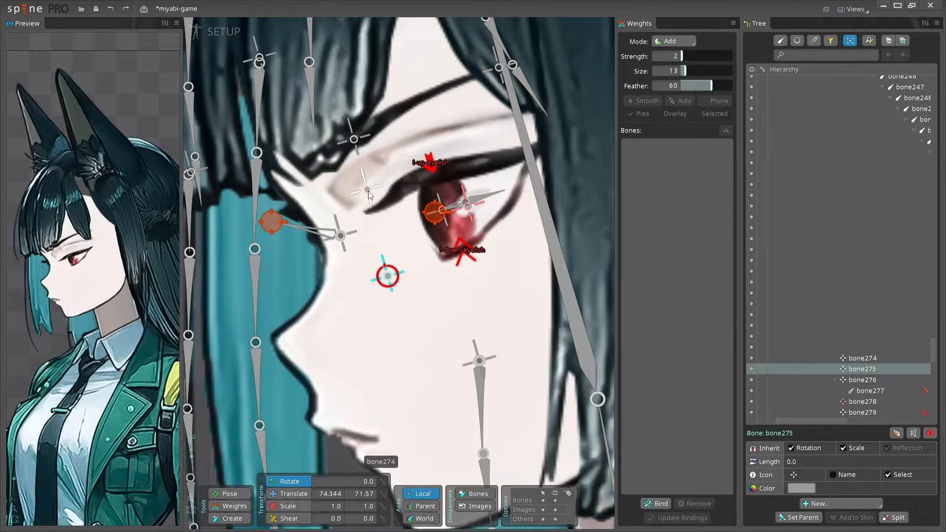
click(369, 194)
click(801, 488)
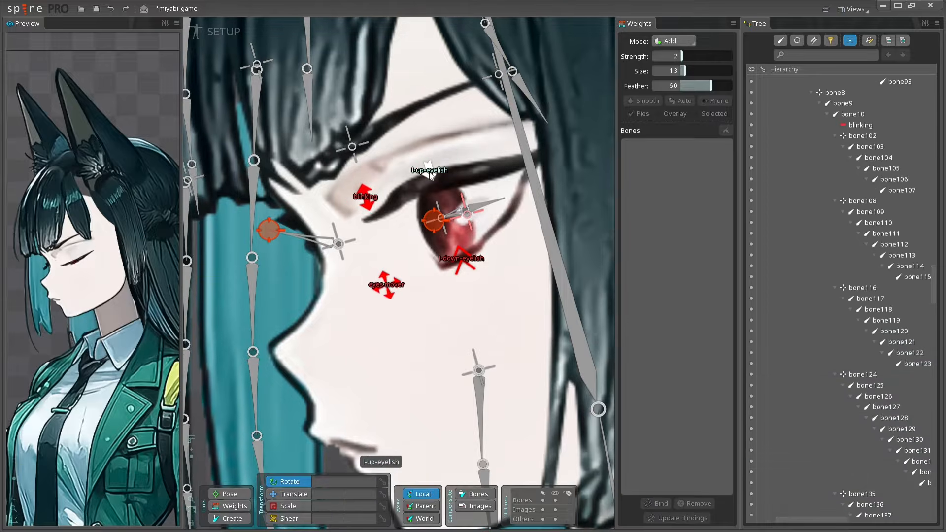
Parent the l-up-eyelish bone to blinking, and parent the ik-l-pupil target to eyes mover.
click(430, 171)
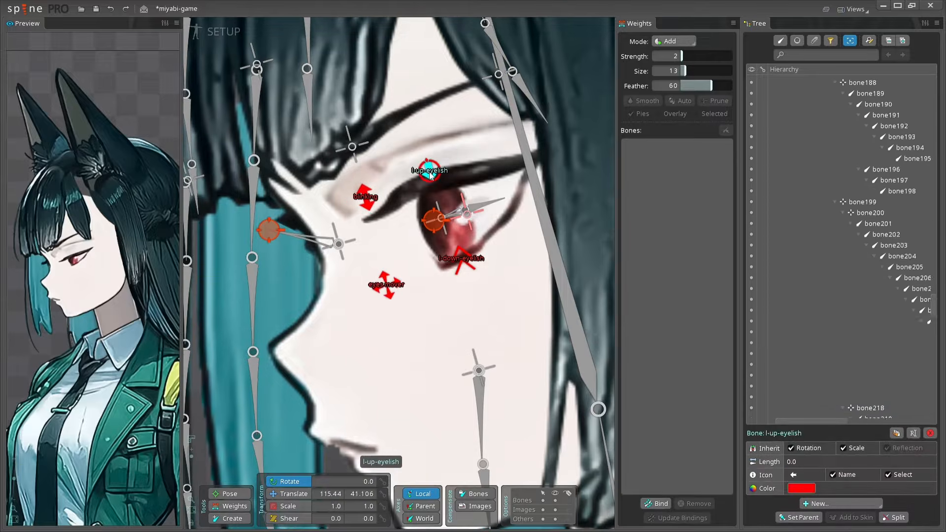
key(p)
click(368, 201)
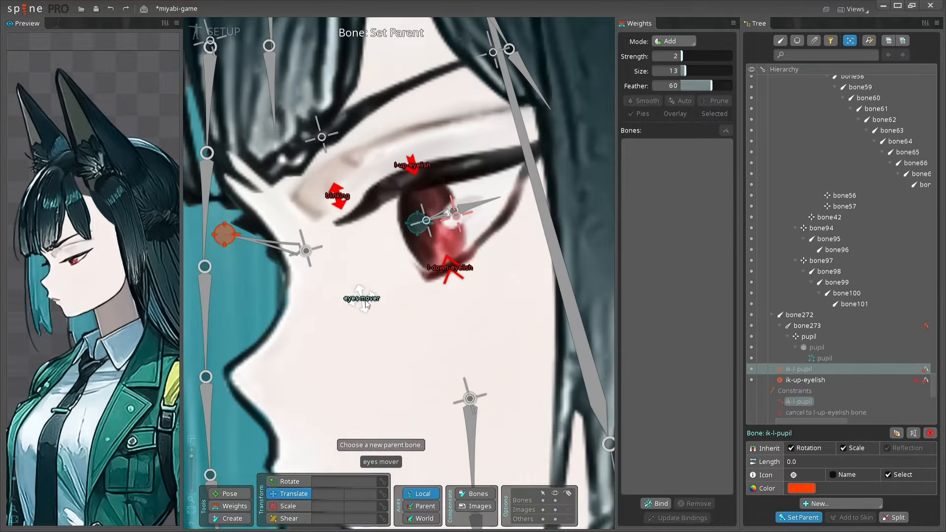
click(365, 300)
mouse_move(362, 301)
mouse_down()
mouse_move(348, 300)
mouse_move(363, 291)
mouse_move(339, 289)
mouse_move(360, 302)
mouse_move(433, 264)
mouse_move(360, 299)
mouse_up()
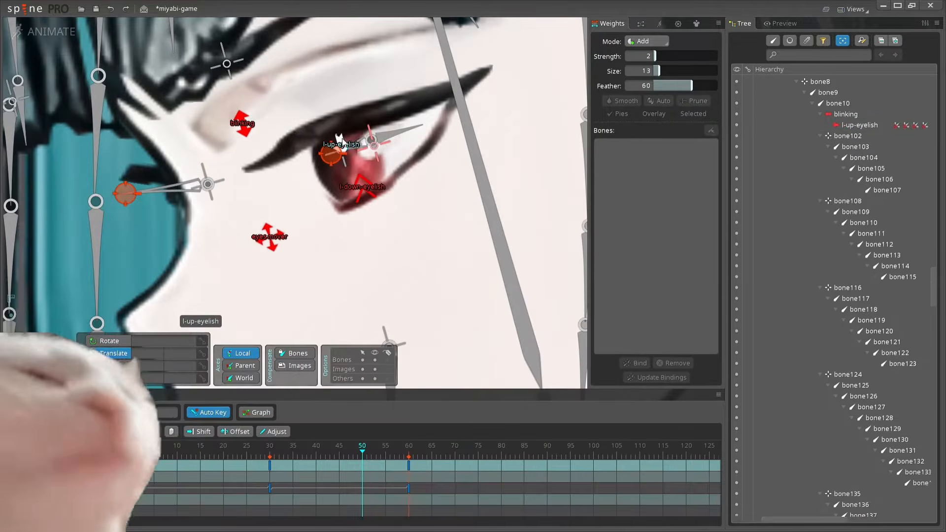
Show the keys of l-up-eyelish and l-down-eyelish, and move the blinking control downward at frame 30.
click(338, 140)
ctrl+click(362, 189)
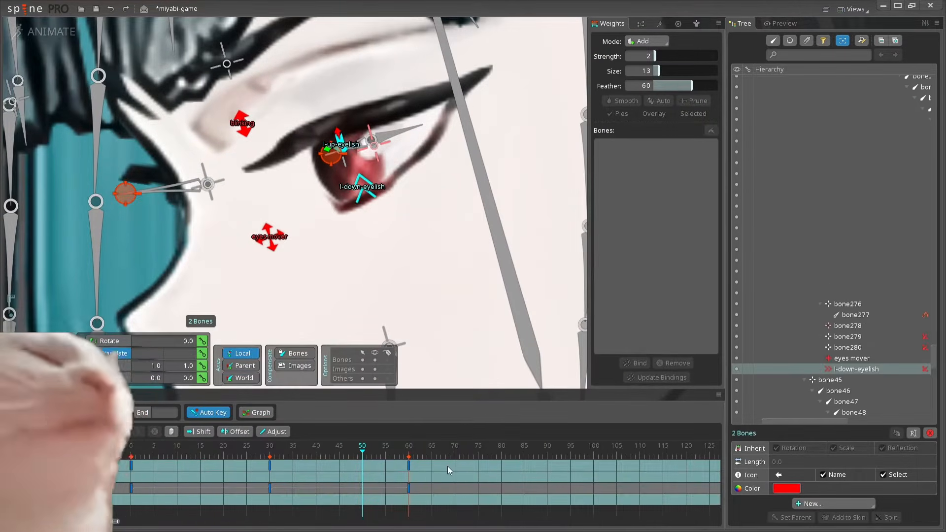
click(270, 445)
click(239, 119)
drag(239, 120, 297, 302)
Copy the frame 0 keys to frame 60 and select the whole range of keys.
click(131, 466)
key(ctrl+c)
click(409, 448)
key(ctrl+v)
drag(433, 466, 123, 466)
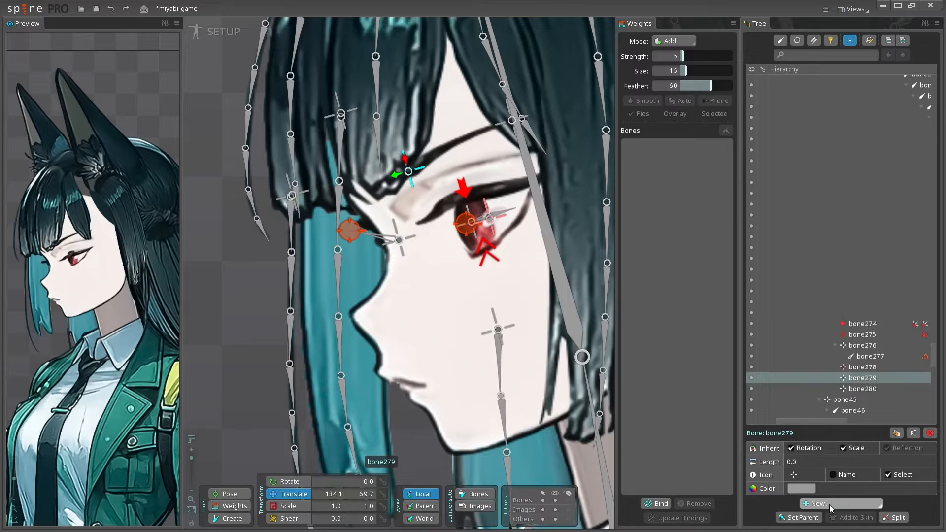
Constrain eyebrow bones bone279 and bone280 to the upper eyelash bone with transform constraints "l-eyebrow-q to up eyelish bone" and "l-eyebrow-2 to up eyelish bone".
click(830, 508)
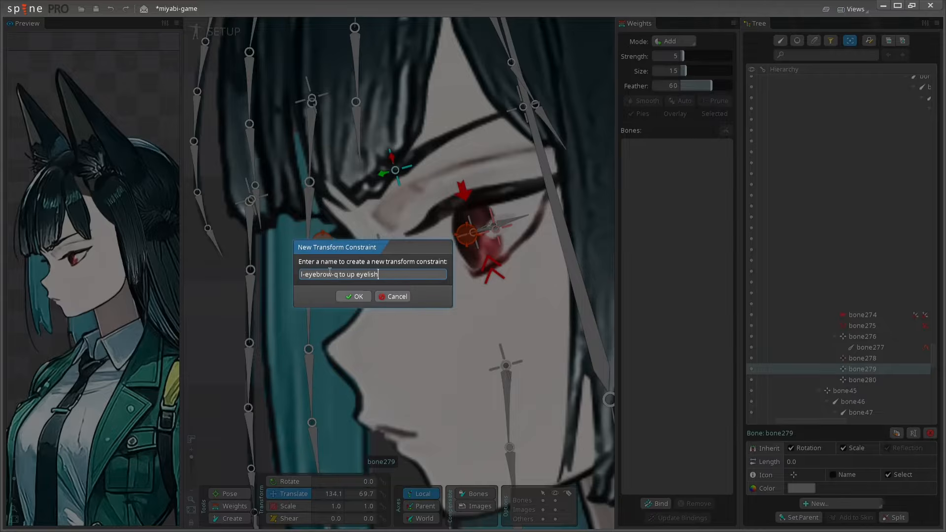
text(yelish bone)
key(Return)
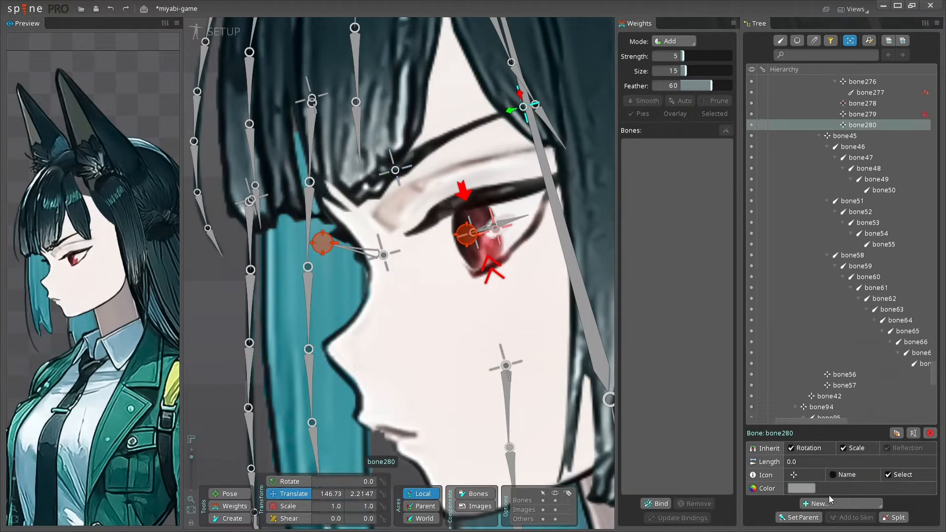
click(829, 495)
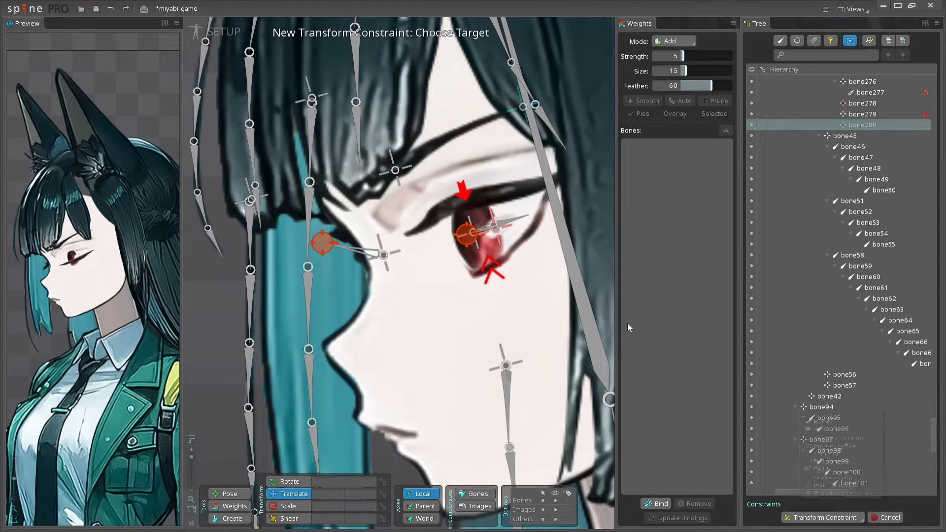
click(471, 191)
key(Return)
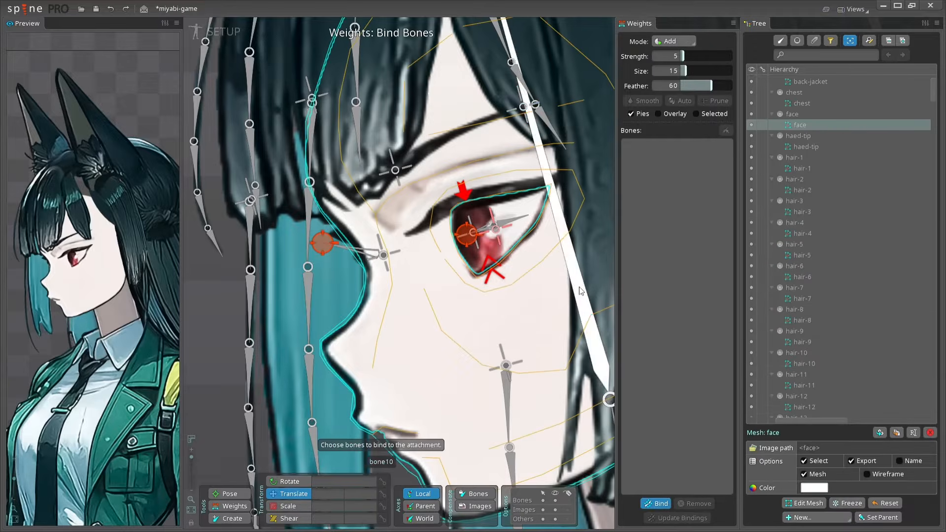
Bind the face mesh to bone10 and, at frame 30, adjust its eye-outline vertex weights for l-up-eyelish and l-down-eyelish in Direct mode.
click(579, 285)
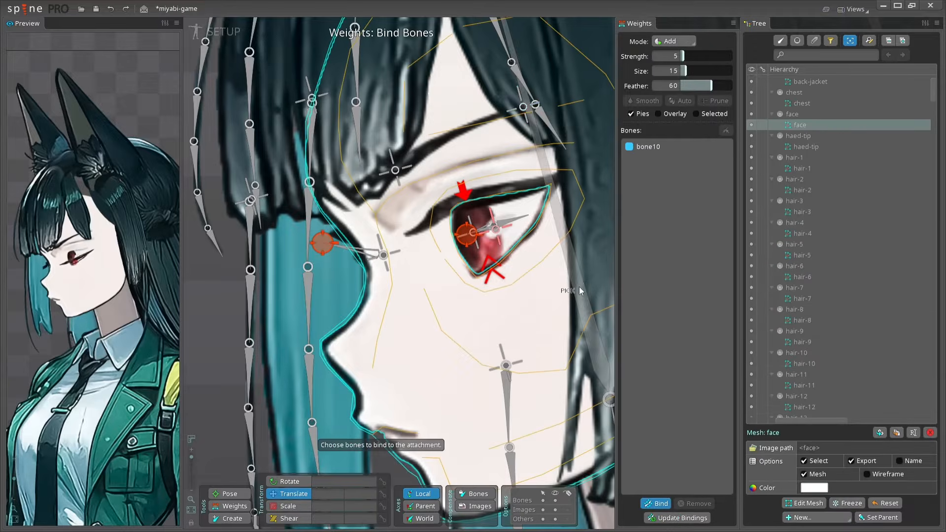
click(658, 504)
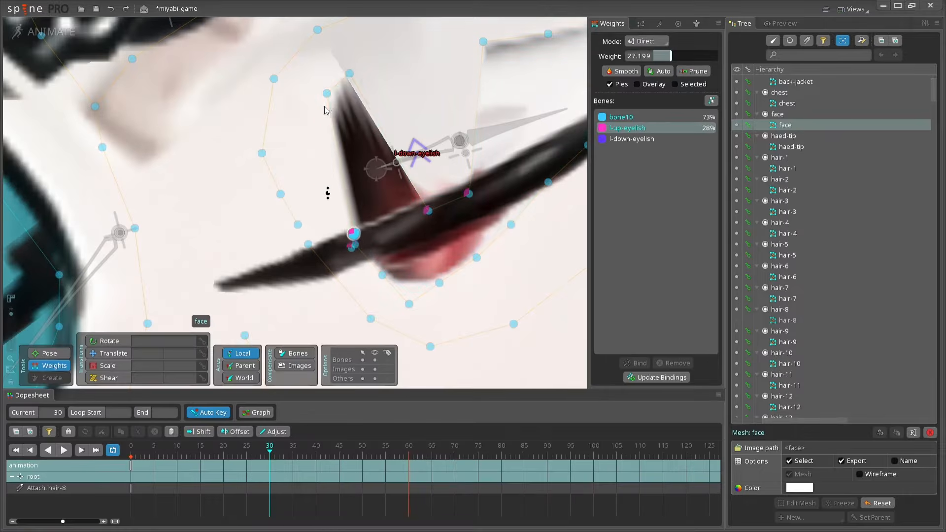
drag(340, 233, 339, 214)
drag(288, 283, 286, 250)
drag(233, 320, 232, 293)
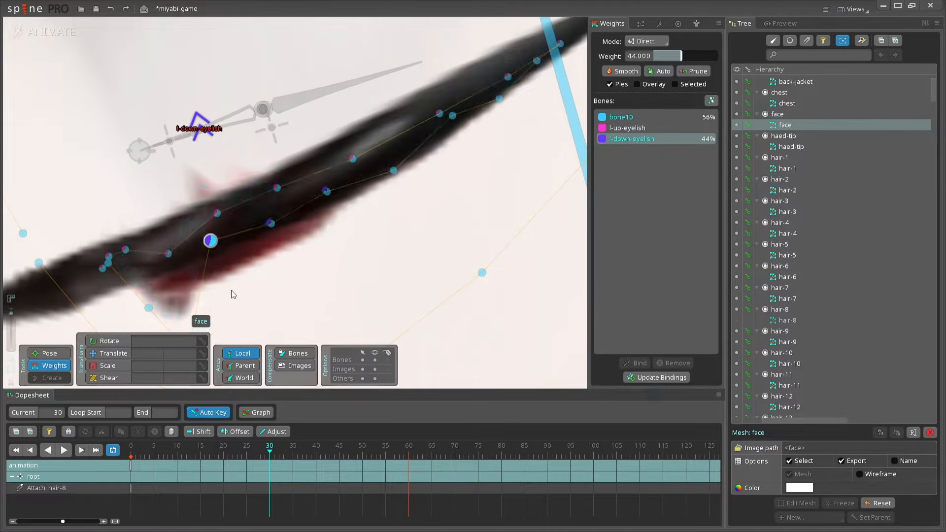
scroll(237, 286, down, 2)
drag(285, 230, 285, 203)
drag(259, 199, 258, 188)
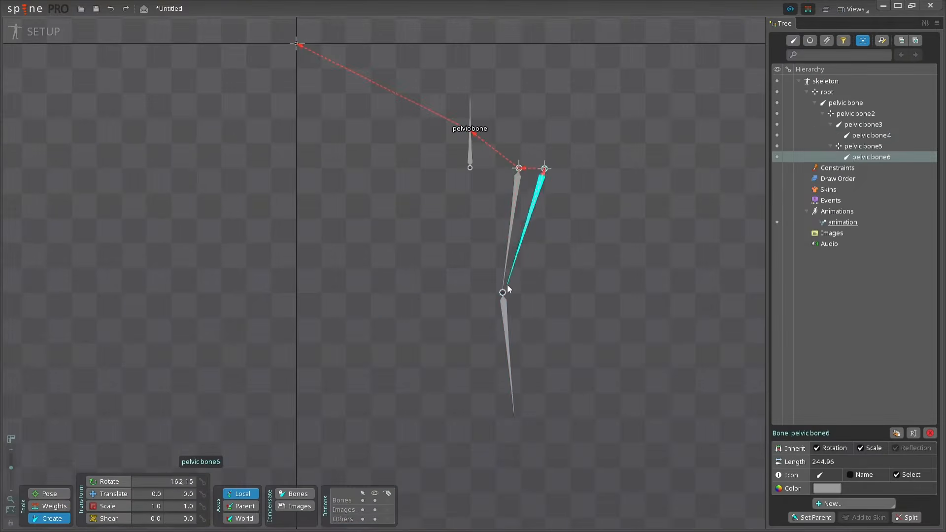
In the Untitled demo skeleton, create IK constraint ik-l-leg on pelvic bone3 and pelvic bone4, and ik-knee on pelvic bone6.
click(845, 458)
click(513, 416)
text(ik-l-leg)
key(Return)
drag(852, 503, 856, 503)
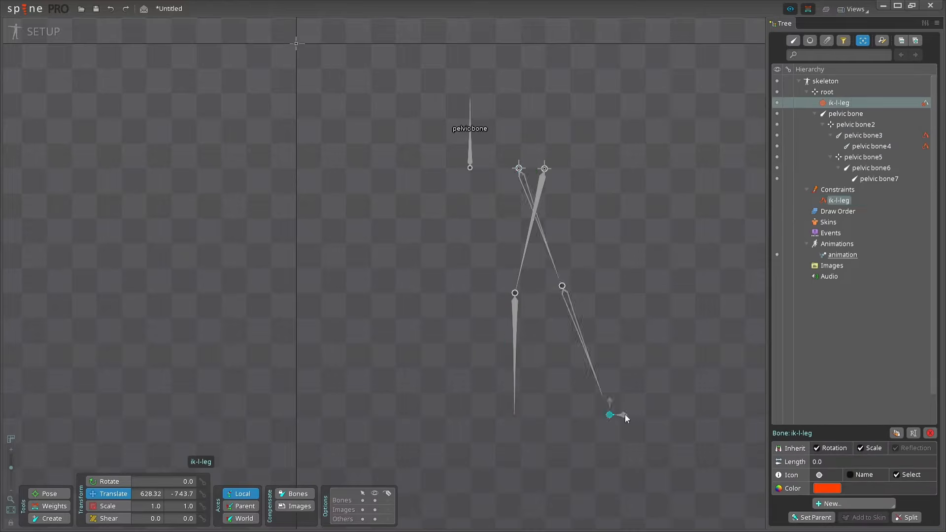
click(853, 504)
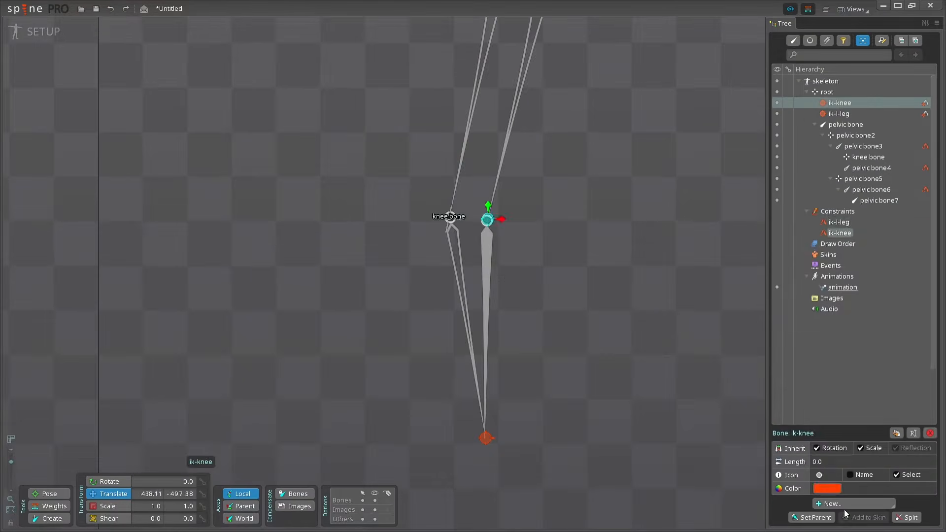
Link ik-knee to the knee bone with a transform constraint, and constrain pelvic bone7 to ik-l-leg with an IK constraint.
click(456, 223)
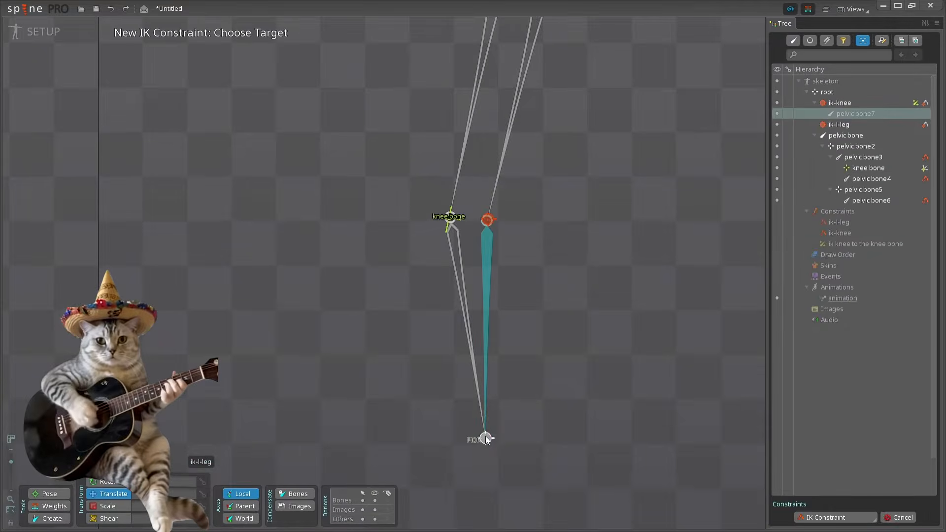
click(485, 438)
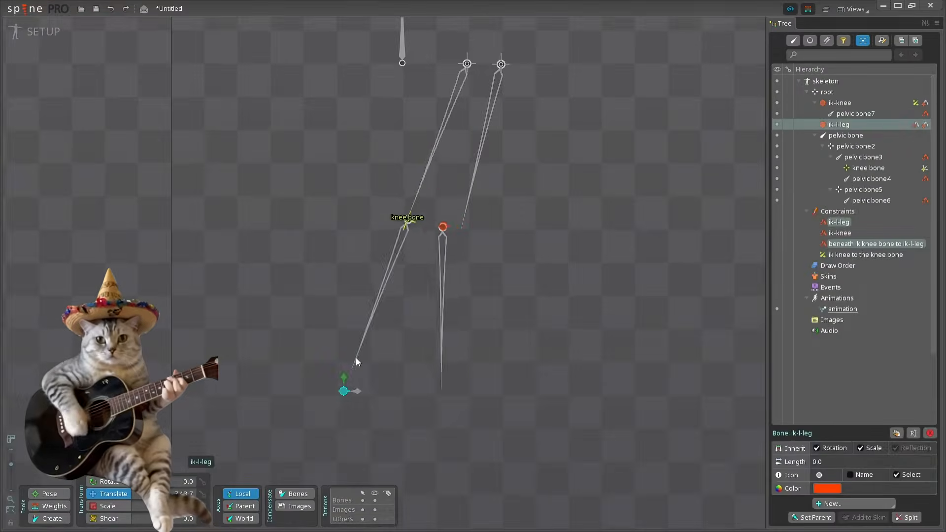
Reorder the constraints to ik-l-leg, ik knee to the knee bone, beneath ik knee bone to ik-l-leg, and ik-knee.
mouse_move(839, 232)
mouse_down()
mouse_move(845, 222)
mouse_move(843, 249)
mouse_up()
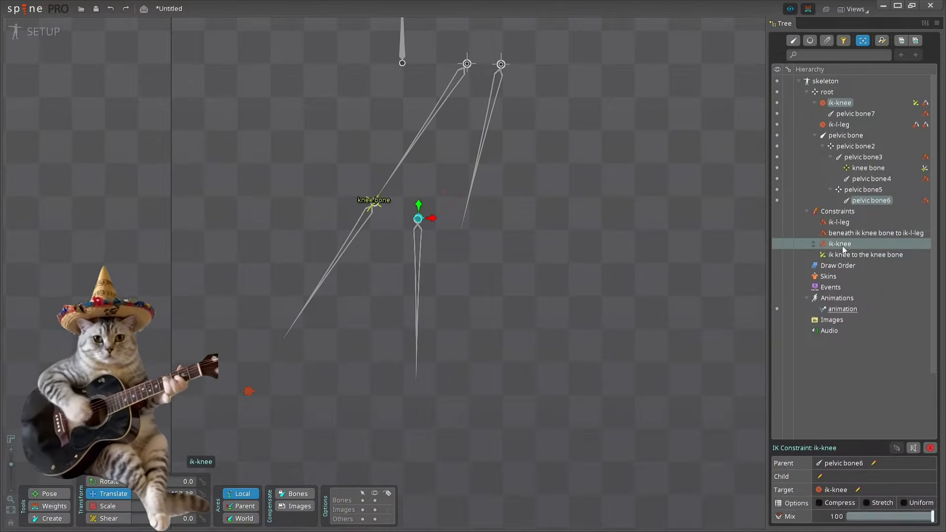
drag(844, 233, 844, 247)
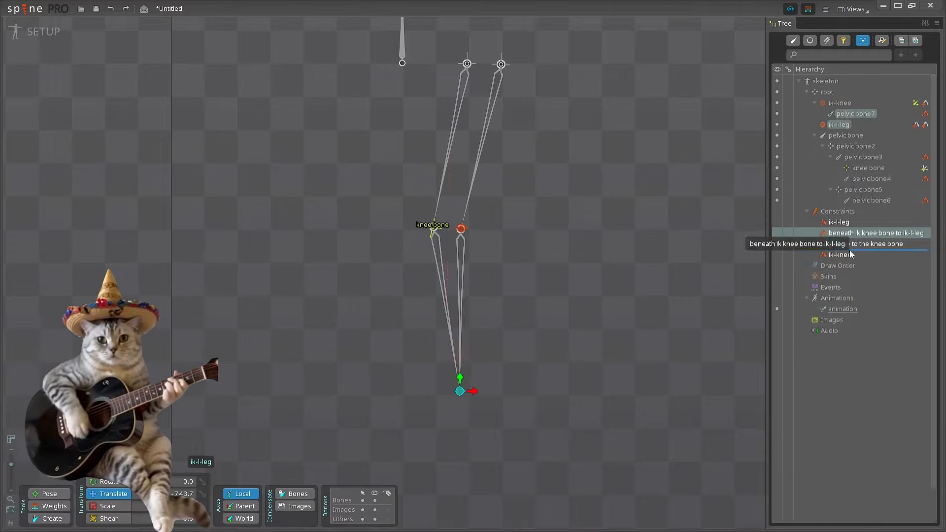
drag(843, 234, 843, 247)
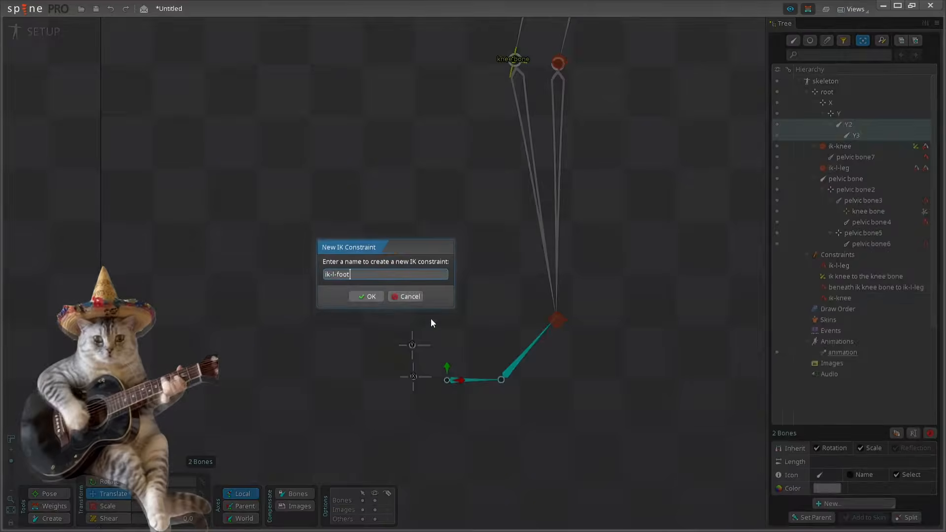
Create the ik-l-foot IK constraint on Y2 and Y3 targeting ik-l-leg, and test the foot controls by moving bone X sideways.
key(Return)
drag(425, 377, 375, 377)
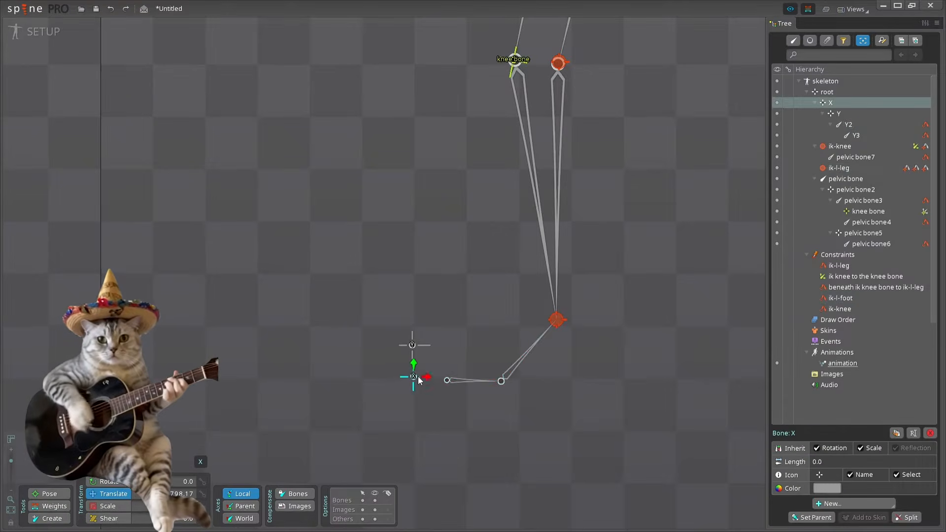
click(412, 345)
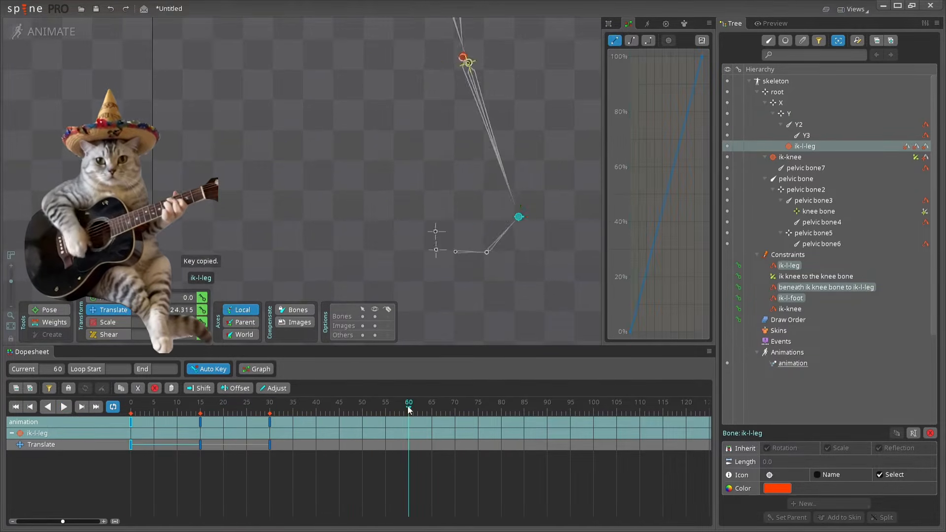
key(space)
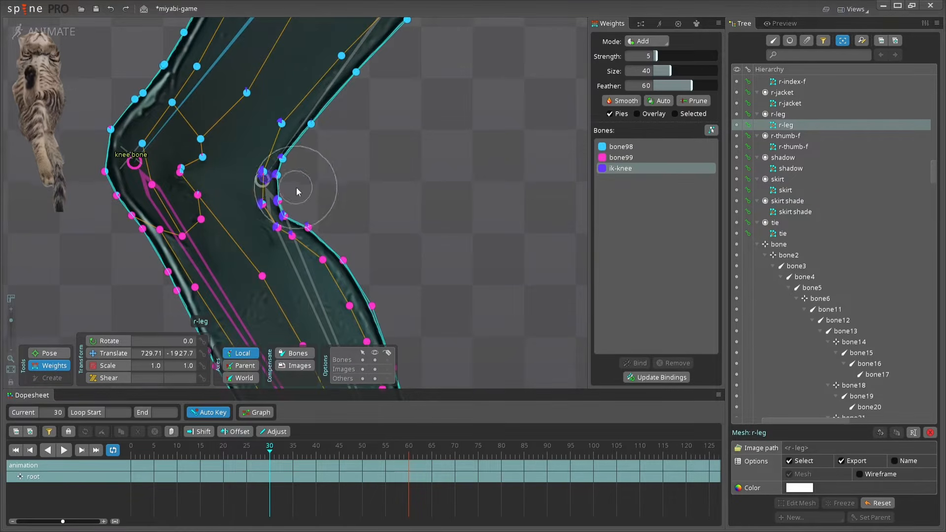
Paint ik-knee weights on the r-leg mesh around the bent knee with strength 5 and size 40, and inspect the leg's deformation.
scroll(297, 188, down, 5)
scroll(252, 183, up, 5)
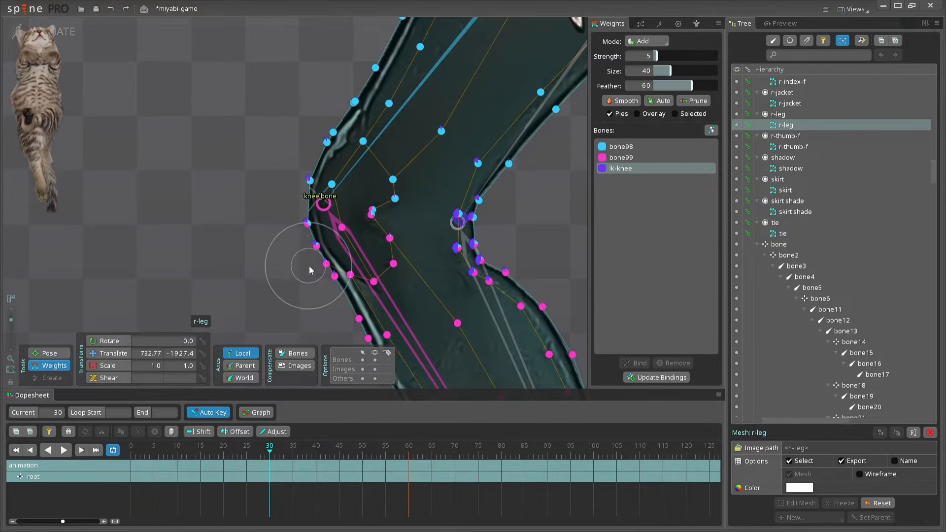
scroll(260, 162, down, 4)
key(space)
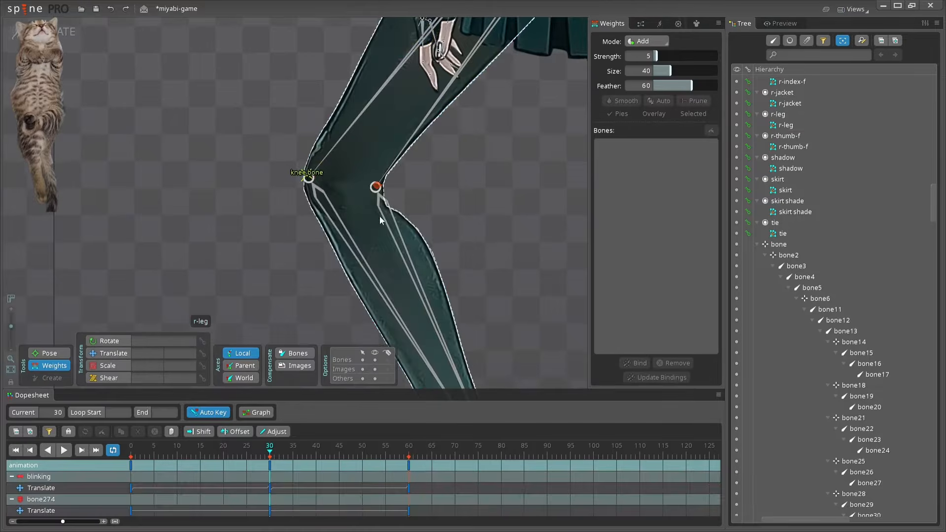
key(alt+b)
scroll(337, 187, down, 4)
scroll(266, 260, down, 2)
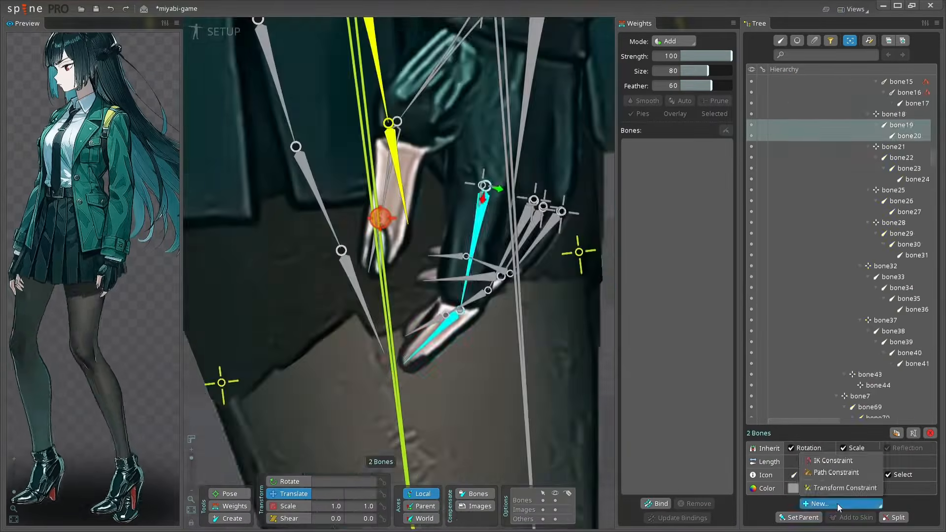
Create the IK constraint ik-l-index-f on finger bones bone19 and bone20, with its target at the fingertip.
click(833, 460)
click(404, 363)
text(ik-l-index-f)
key(Return)
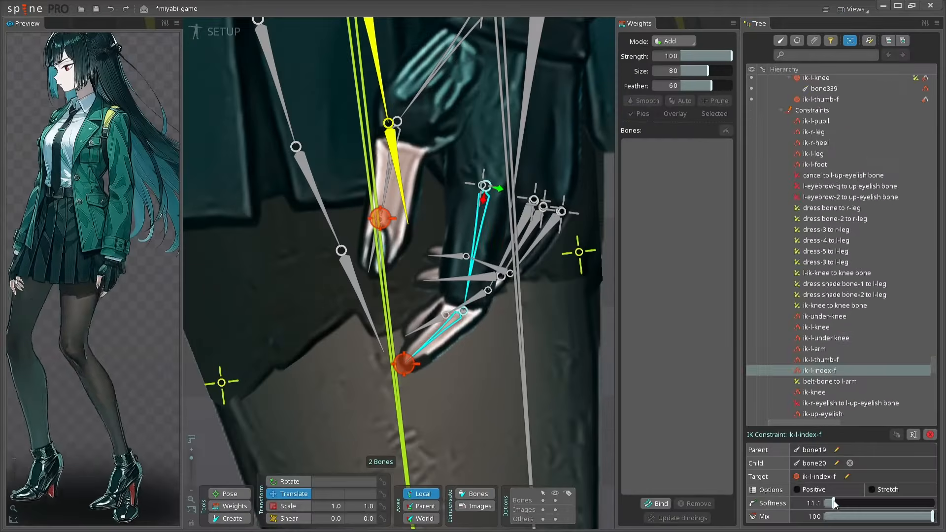
Create the IK constraint ik-l-middle-f on finger bones bone22 and bone23, with its target at bone23's tip.
click(505, 259)
ctrl+click(474, 299)
click(837, 504)
click(450, 312)
text(ik-l-middle-f)
key(Return)
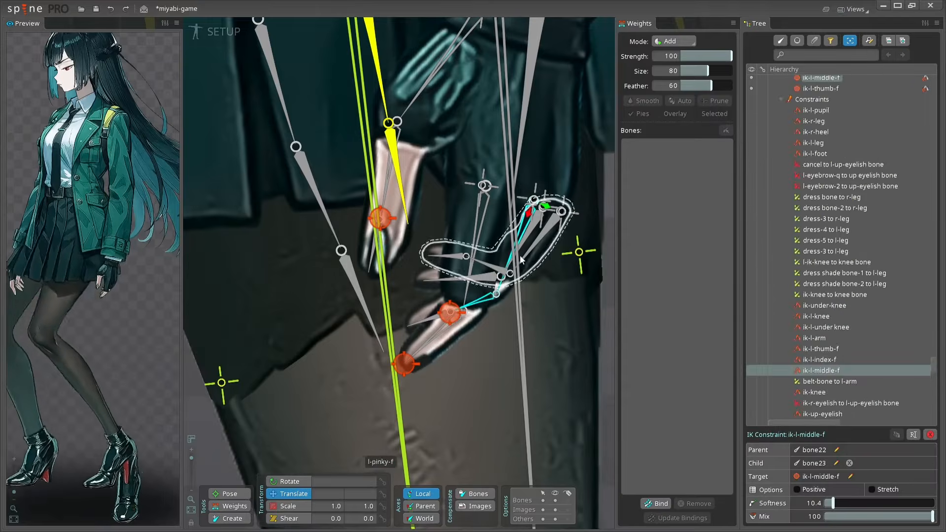
Create the IK constraint ik-l-ring-f on finger bones bone26 and bone27, with its target at the ring fingertip.
click(519, 251)
ctrl+click(473, 279)
click(833, 503)
click(833, 461)
click(423, 280)
text(ik-l-ring-f)
key(Return)
Create the IK constraint ik-l-pinky-f on bone29 and bone30 with its target at bone30's tip, and parent the left finger targets to bone13.
click(535, 243)
ctrl+click(488, 265)
click(833, 504)
click(466, 257)
text(ik-l-pinky-f)
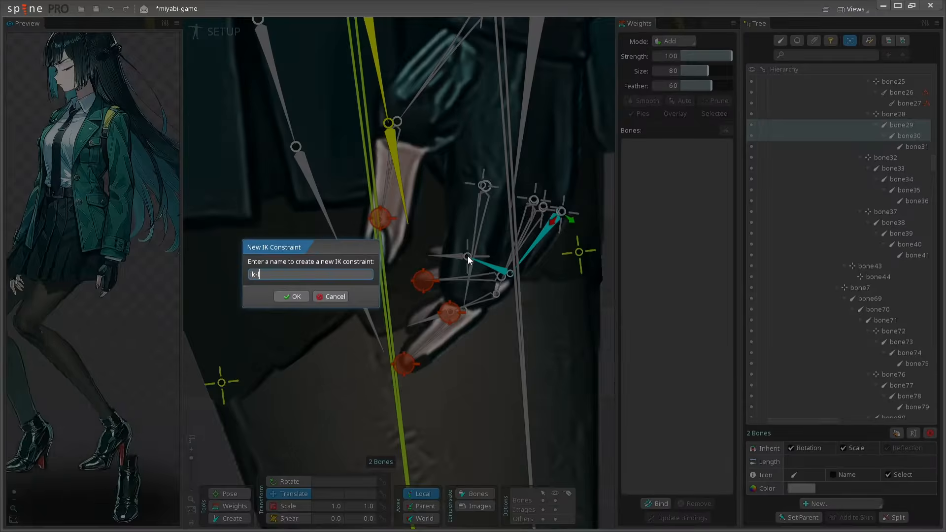
key(Return)
drag(474, 387, 646, 345)
click(798, 517)
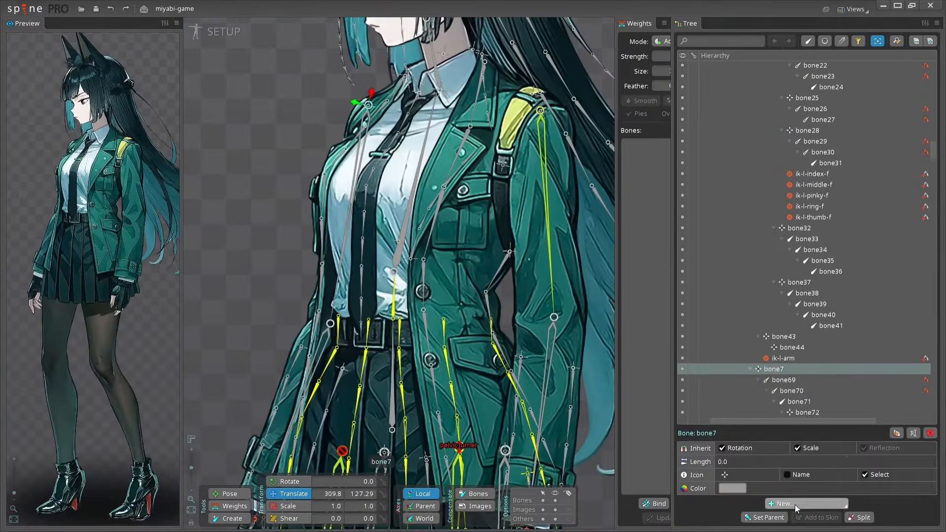
Create the cancel to body transform constraint on bone7, targeting the red-marked body turner bone at the shoulder.
click(806, 504)
click(808, 492)
click(541, 113)
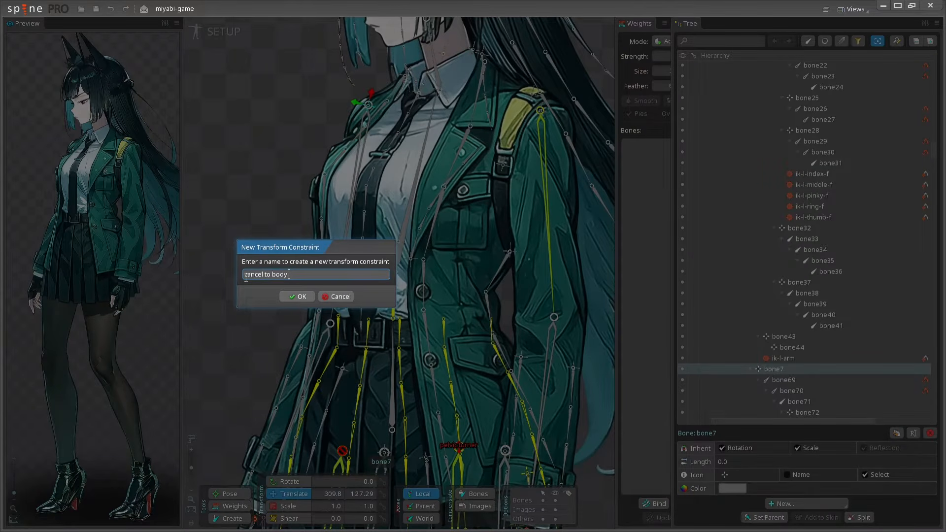
key(Return)
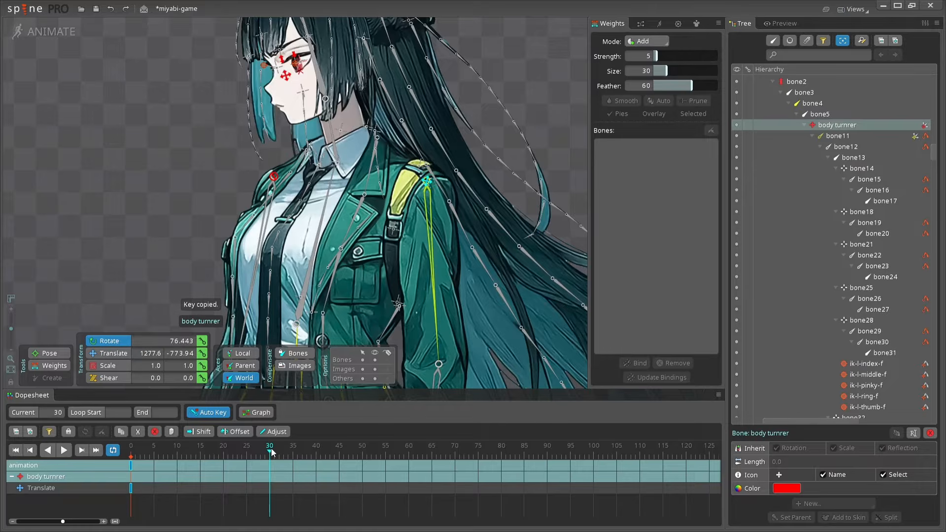
Key body turnrer at frame 30 moved to about X 1160, and paste its starting translate key at frame 60.
drag(428, 256, 371, 144)
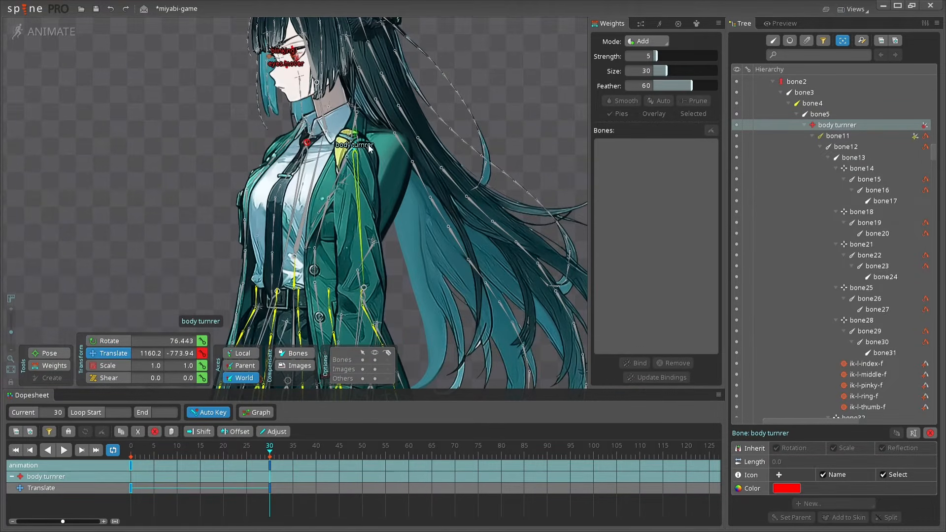
click(411, 452)
key(ctrl+v)
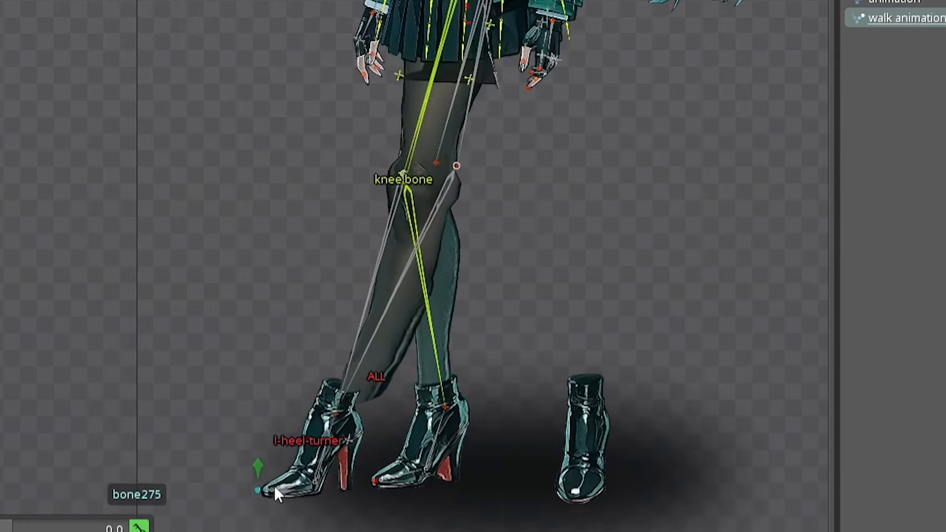
Reposition the left foot for the walk animation pose using its toe control bone275.
drag(275, 491, 366, 492)
drag(309, 471, 277, 462)
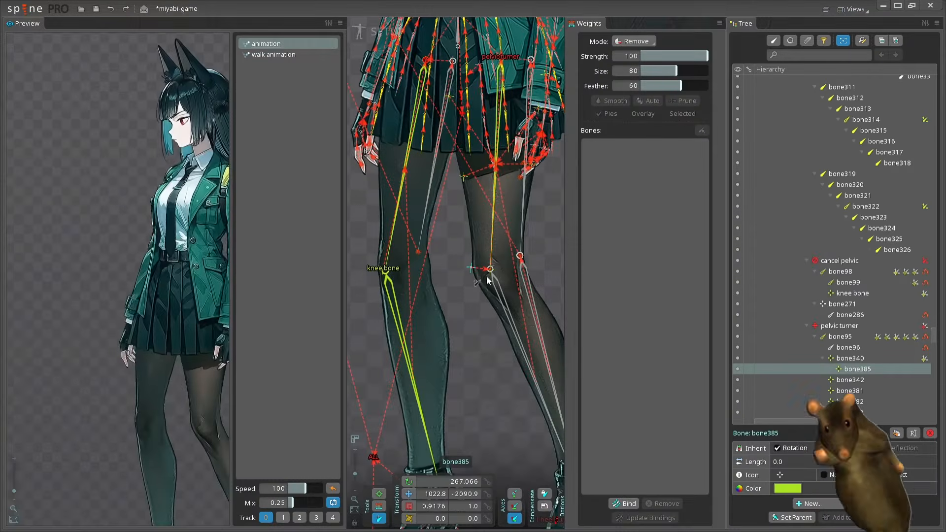
Add a helper bone under bone340 beside the left knee, opposite bone385.
ctrl+click(490, 269)
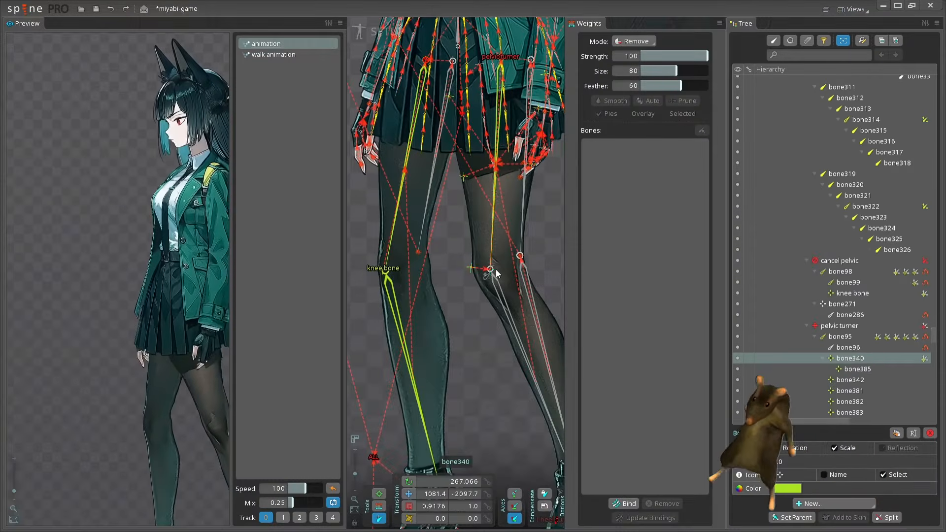
click(501, 269)
scroll(504, 270, up, 4)
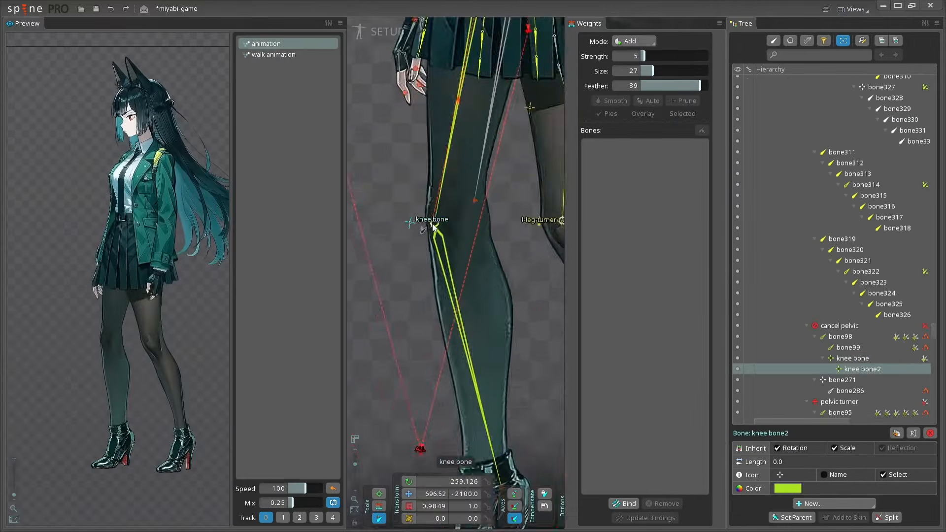
Rename the right knee's helper bones knee bone2 and knee bone3 as r-leg-turner and cancel-r-leg.
scroll(474, 220, up, 3)
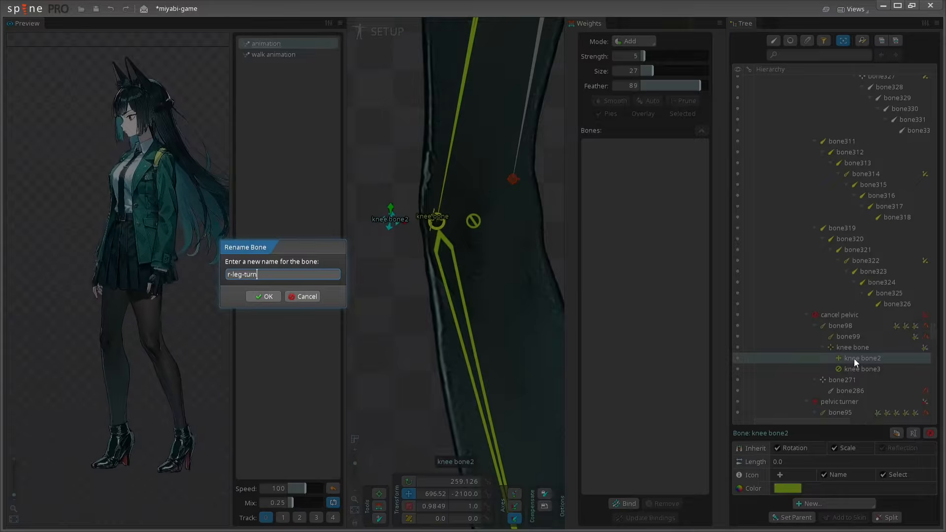
key(Return)
double_click(848, 368)
key(Return)
Create the transform constraint cancel to r-leg-turner on the cancel-r-leg bone.
click(833, 504)
click(837, 489)
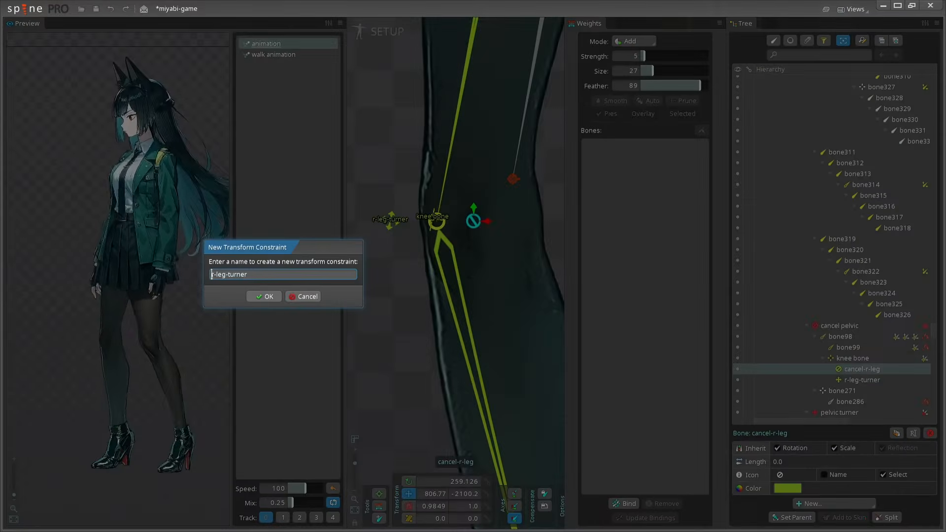
text(cancel to)
key(Return)
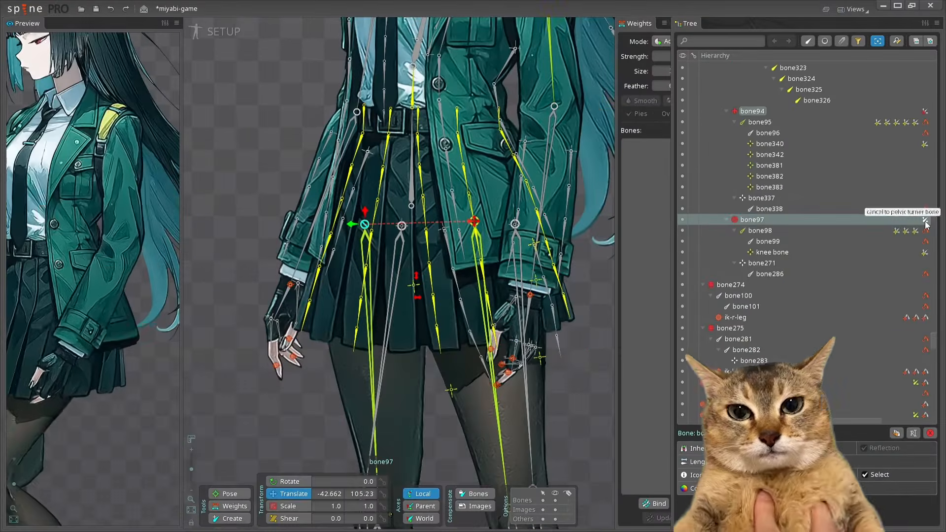
Test the cancel to pelvic turner bone constraint by moving the pelvic control bone94 sideways.
click(882, 277)
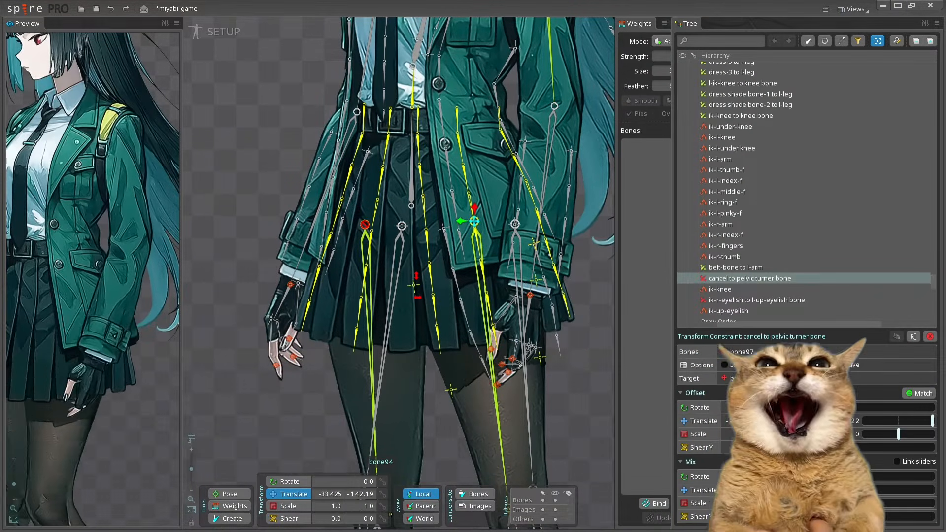
drag(465, 221, 383, 253)
Select the red control bone at the boot's toe, next to the ALL3 bone.
scroll(383, 253, down, 5)
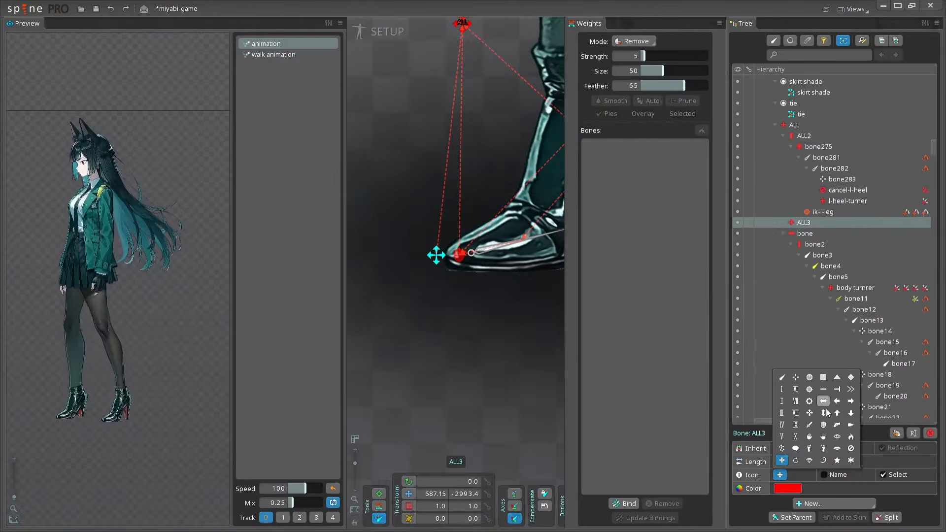
click(458, 261)
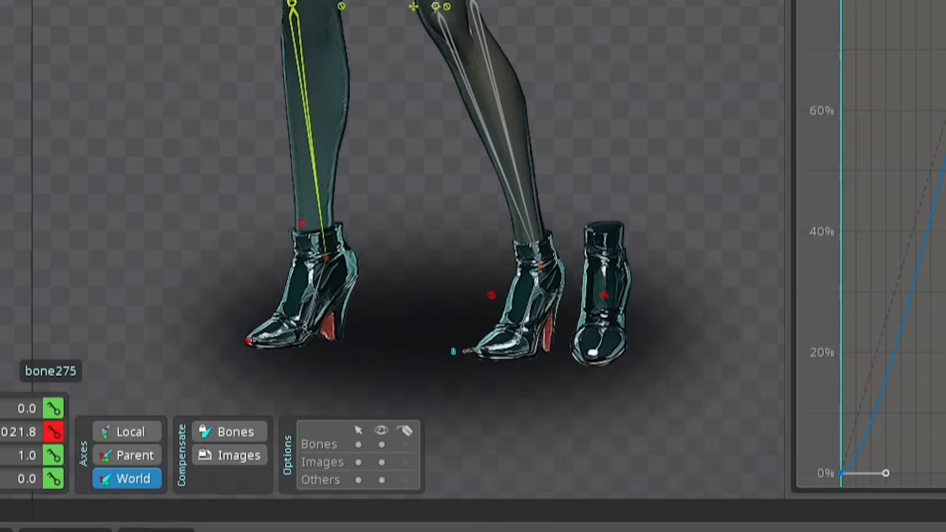
Reposition the ik-l-leg target at the left ankle in the walk animation, and play the leg motion between adjustments.
click(519, 266)
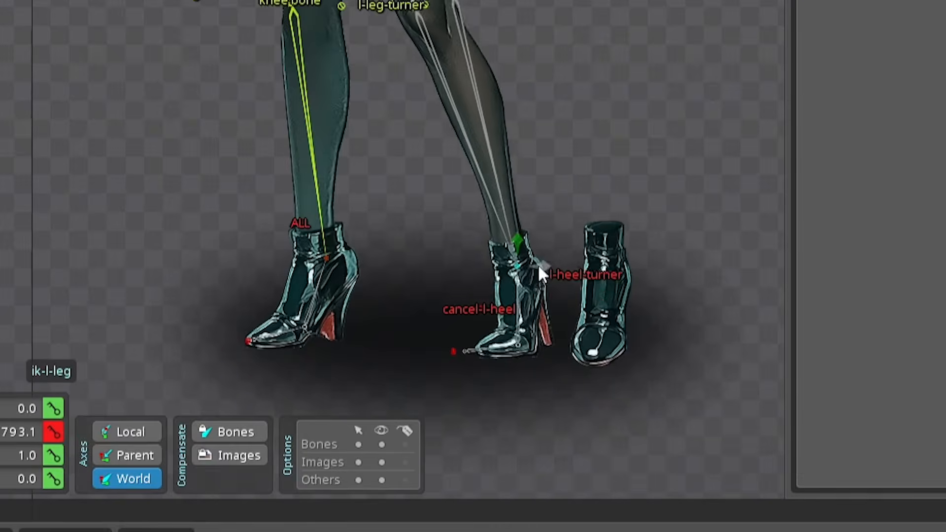
drag(539, 266, 527, 267)
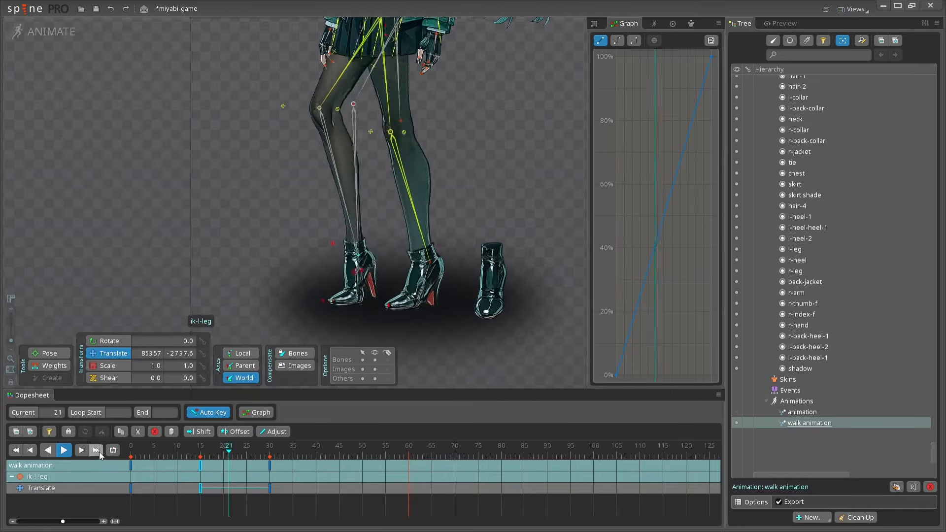
key(space)
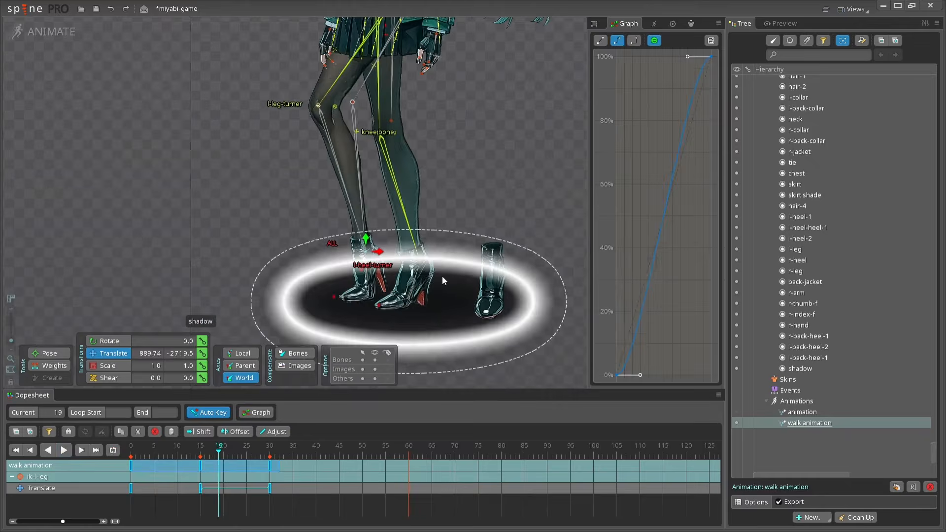
key(space)
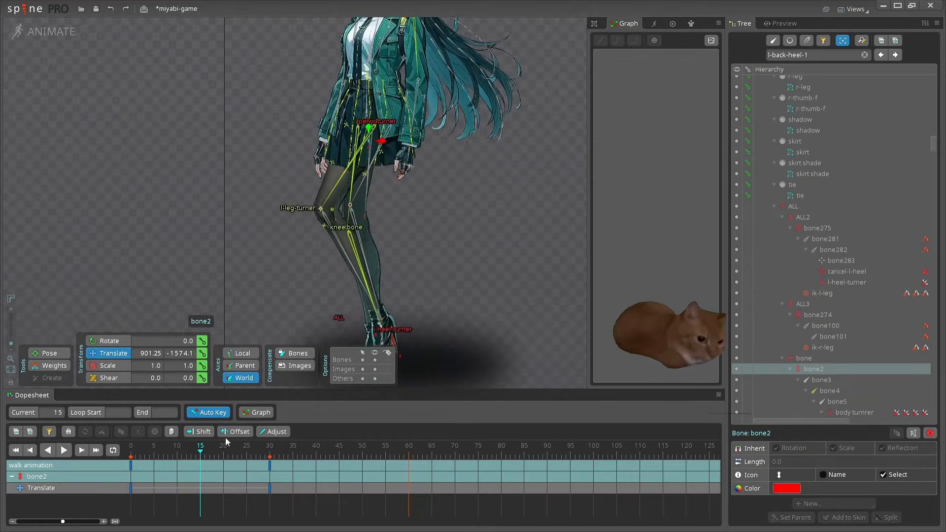
Raise bone2 slightly at frame 15 of the walk animation and scrub to frame 30.
scroll(330, 109, down, 1)
drag(368, 129, 368, 119)
drag(200, 447, 271, 463)
Lower bone2 to about Y -1581 at frame 0, copy that key to frame 30, and scrub through the walk.
click(130, 465)
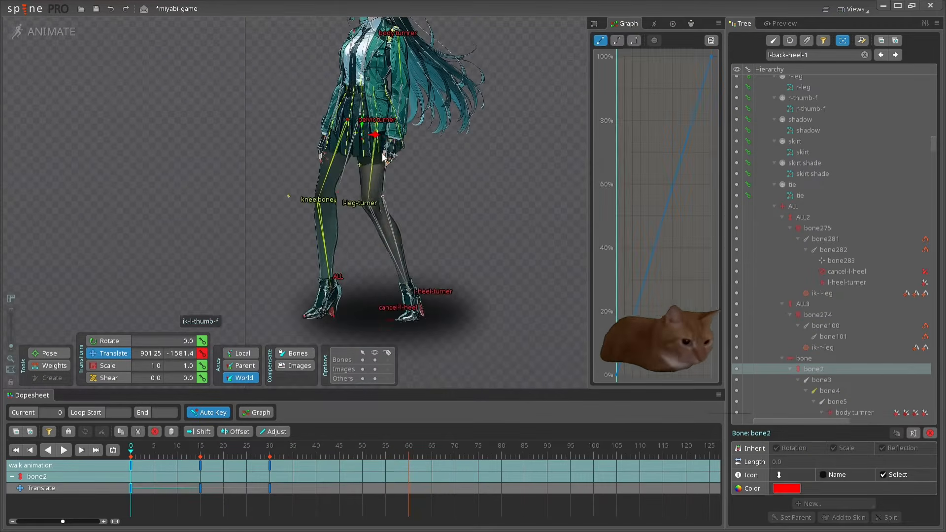
scroll(383, 157, up, 3)
key(ctrl+c)
click(269, 463)
key(ctrl+v)
click(187, 456)
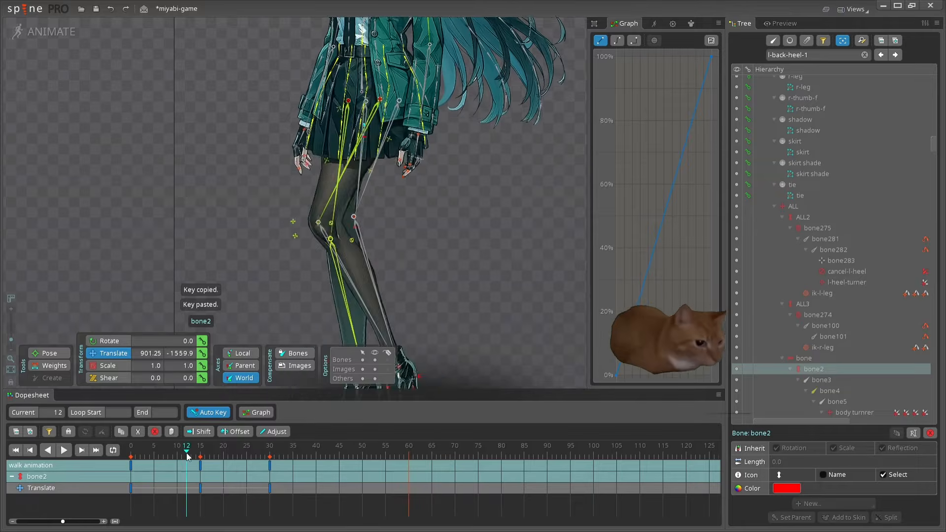
drag(187, 456, 168, 456)
scroll(294, 104, down, 3)
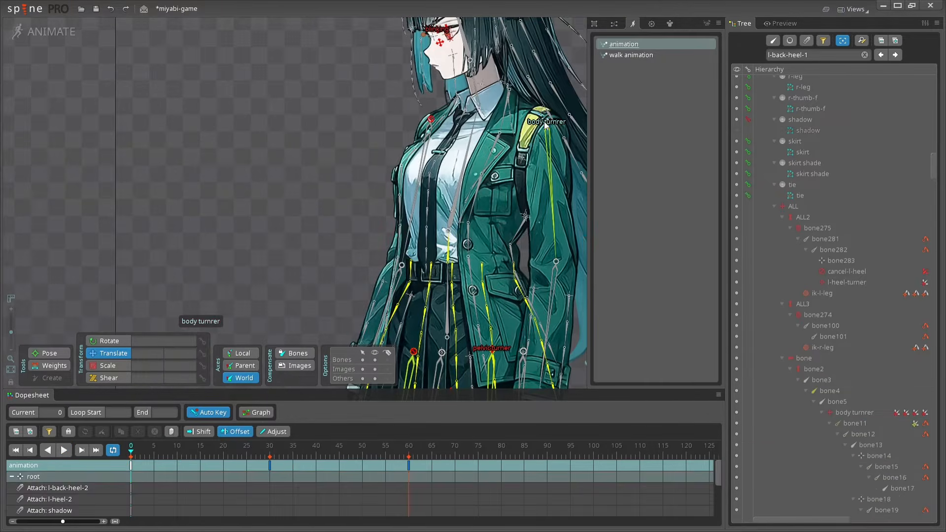
Reuse body turnrer's translate keys from animation at frames 0, 30 and 60 of walk animation, and play it.
click(545, 126)
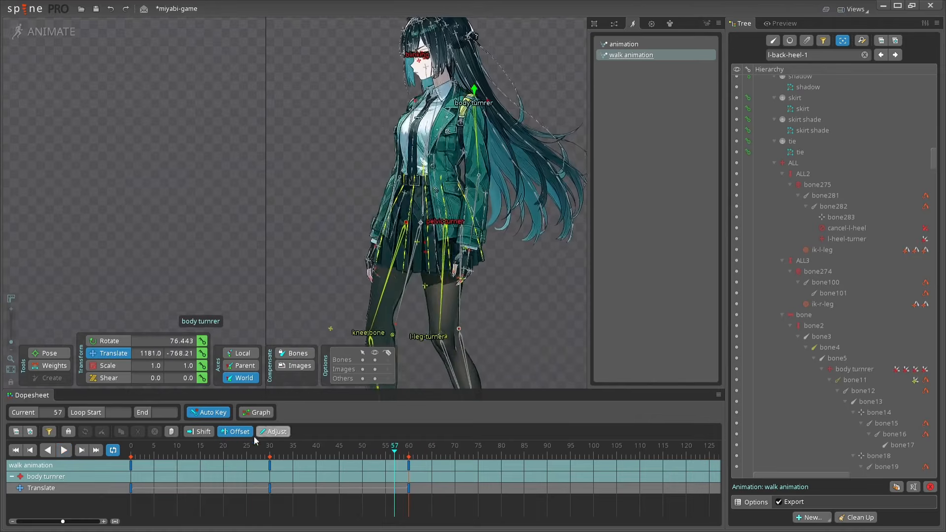
click(64, 451)
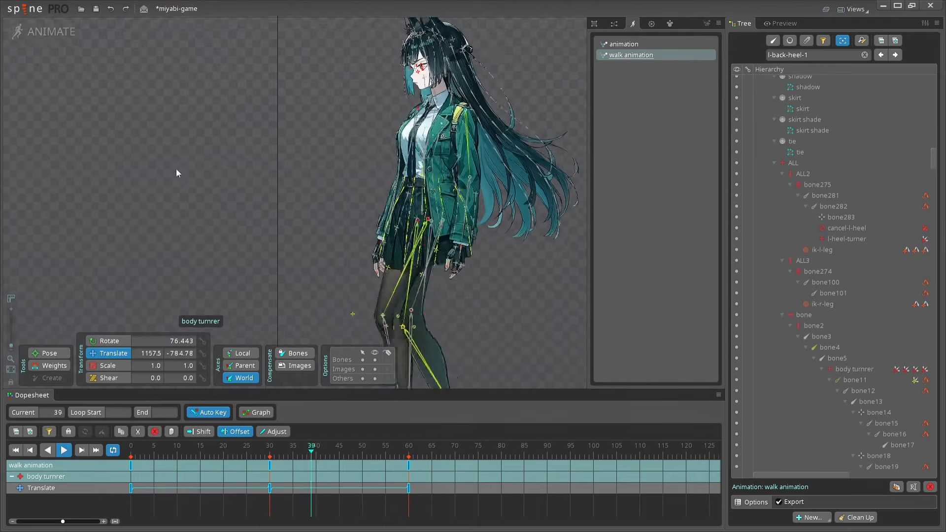
Copy the rotate keys of bone3, bone4, bone5, bone9 and bone10 to frame 60, and play the walk animation.
scroll(545, 106, down, 3)
drag(589, 216, 611, 217)
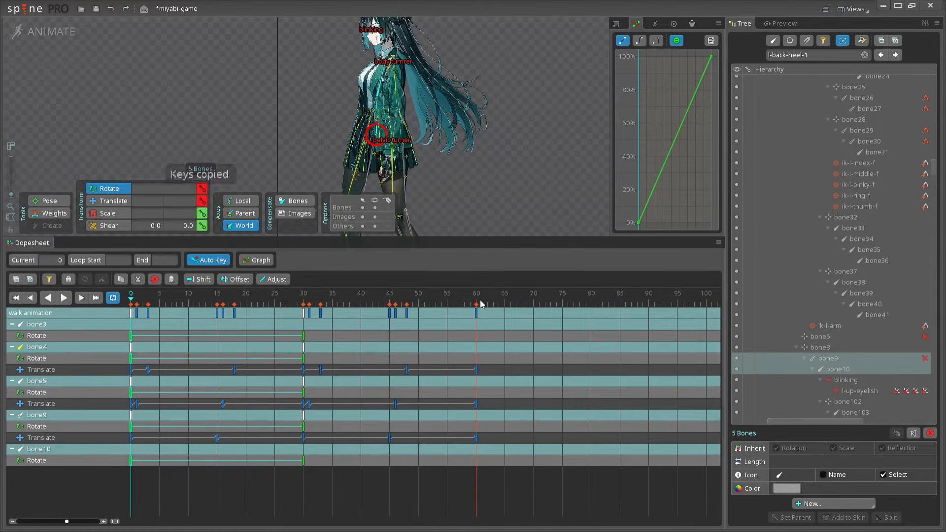
click(65, 298)
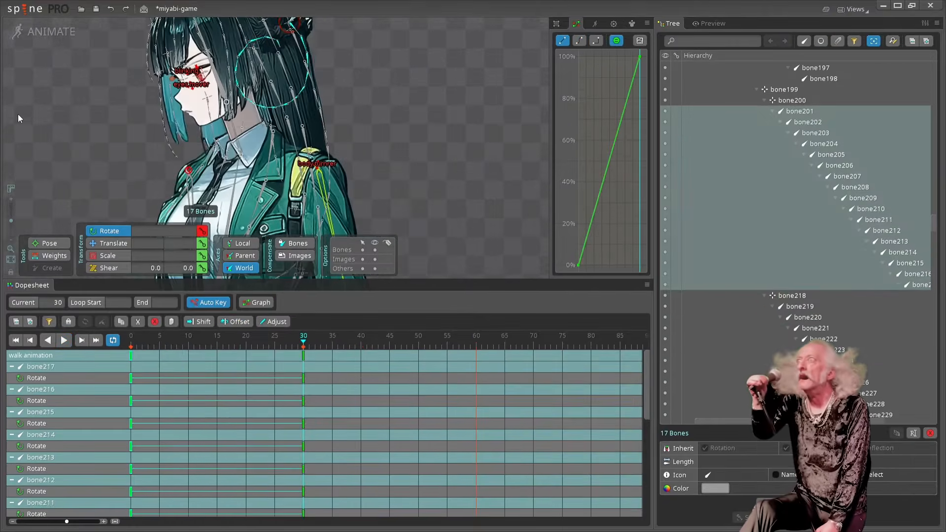
Key the rotation of fringe bones bone150 to bone155 at frame 30, and copy their keys for frame 60.
click(303, 340)
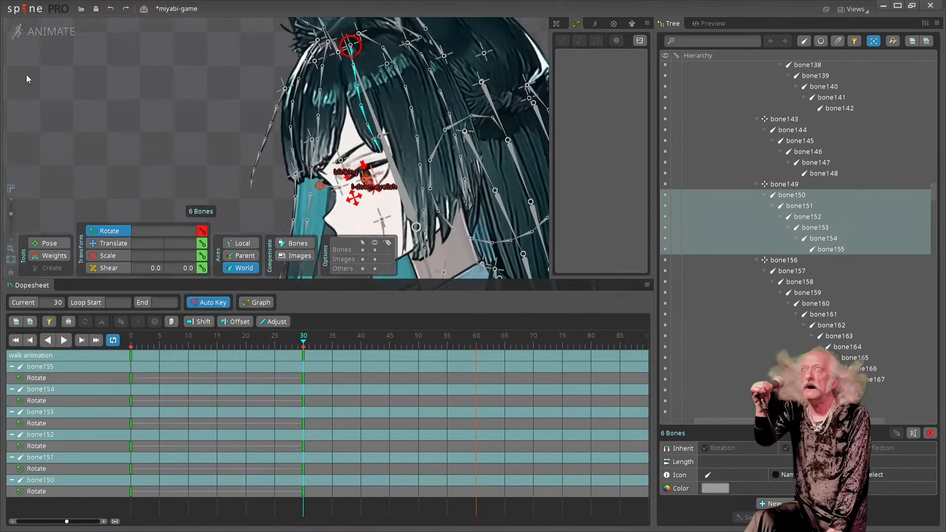
key(ctrl+c)
click(477, 340)
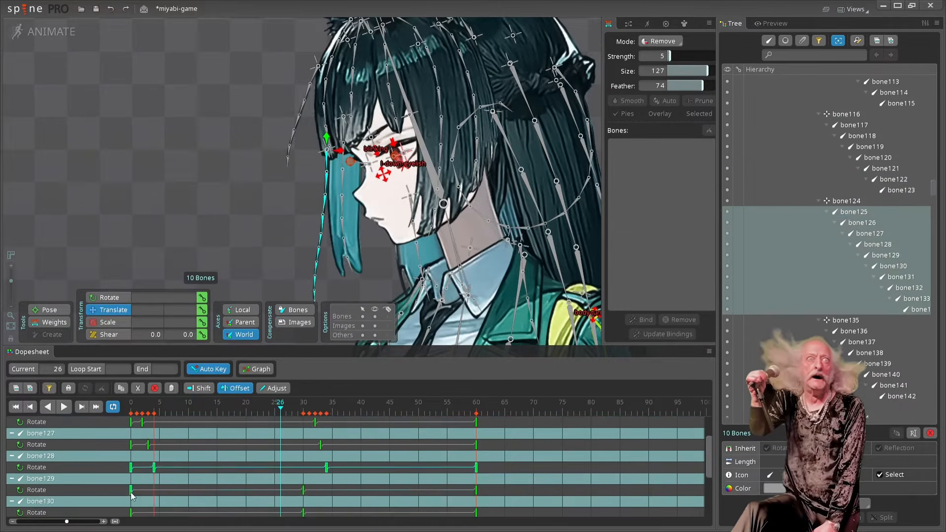
Offset the rotate keys of the front hair bones bone136 to bone142 by 15 frames, and play the animation.
click(132, 445)
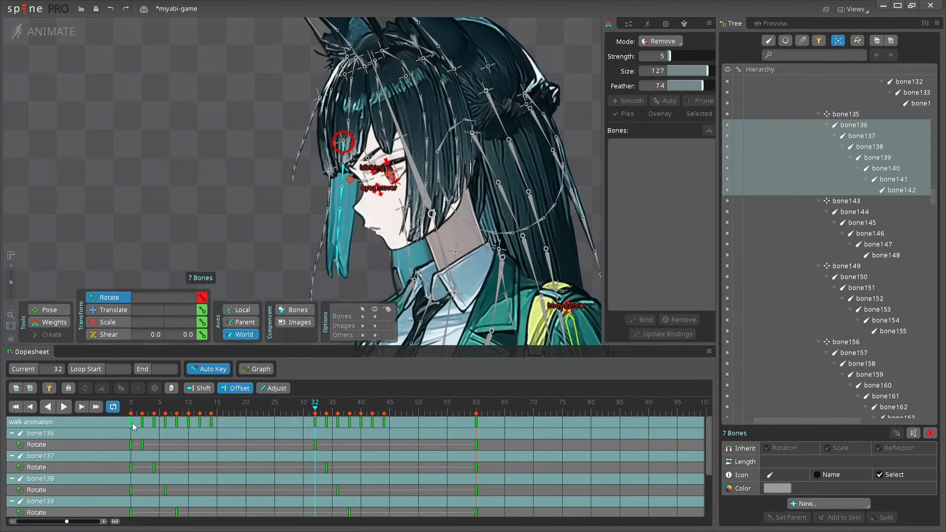
drag(132, 434, 219, 433)
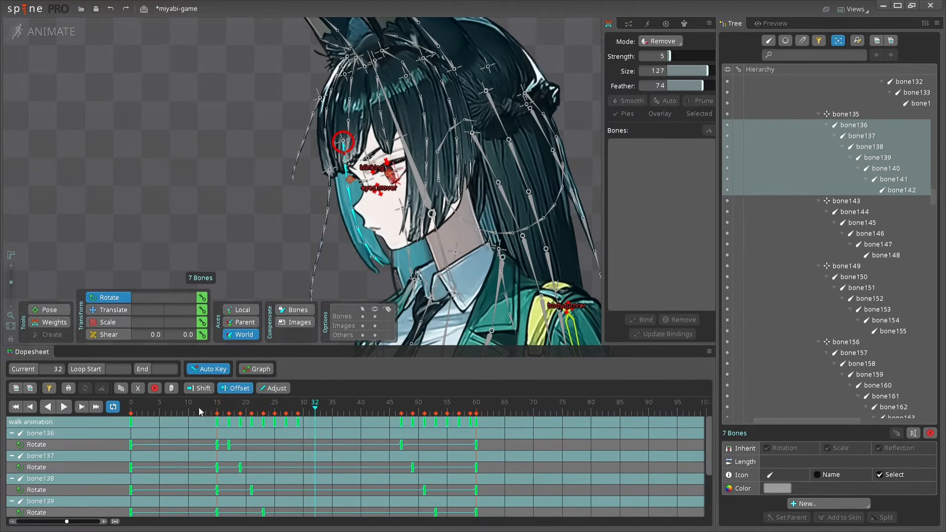
key(space)
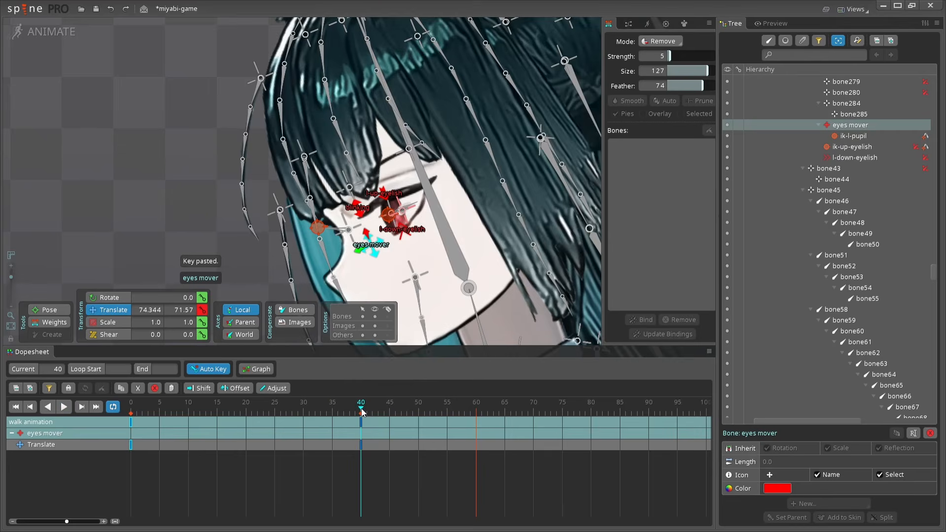
Key eyes mover at frame 45 with its local translation at about 60, 70, and scrub back to frame 40.
click(390, 407)
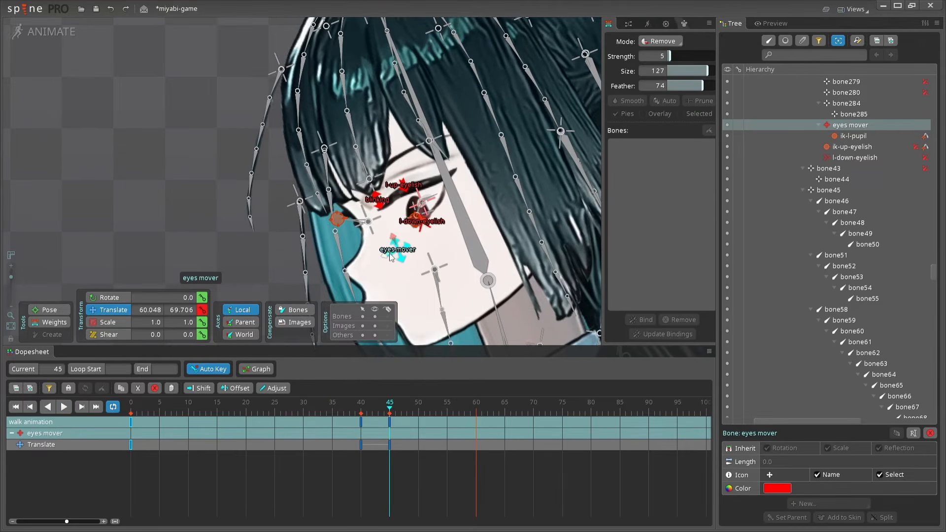
drag(393, 404, 362, 404)
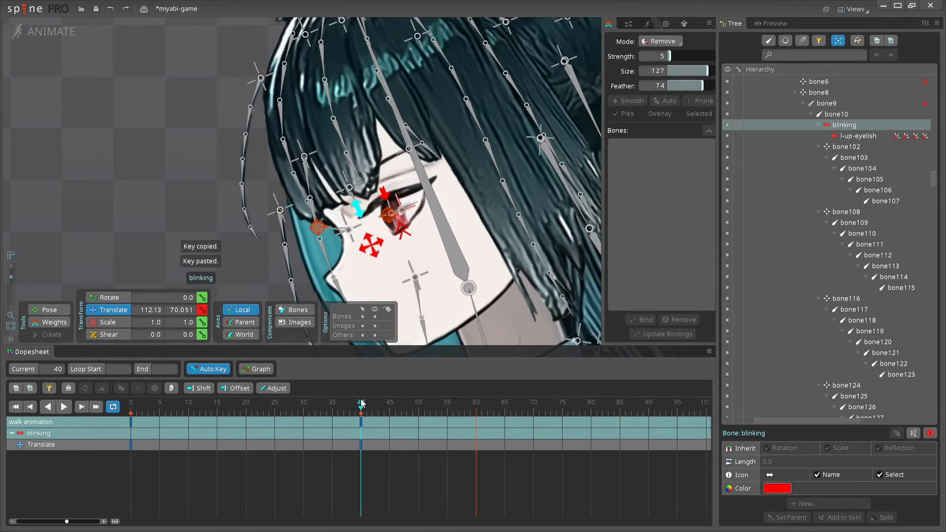
Close the eyes at frame 45 by moving blinking to about 43, 70, and paste its open-eye key at frame 60.
drag(361, 404, 390, 404)
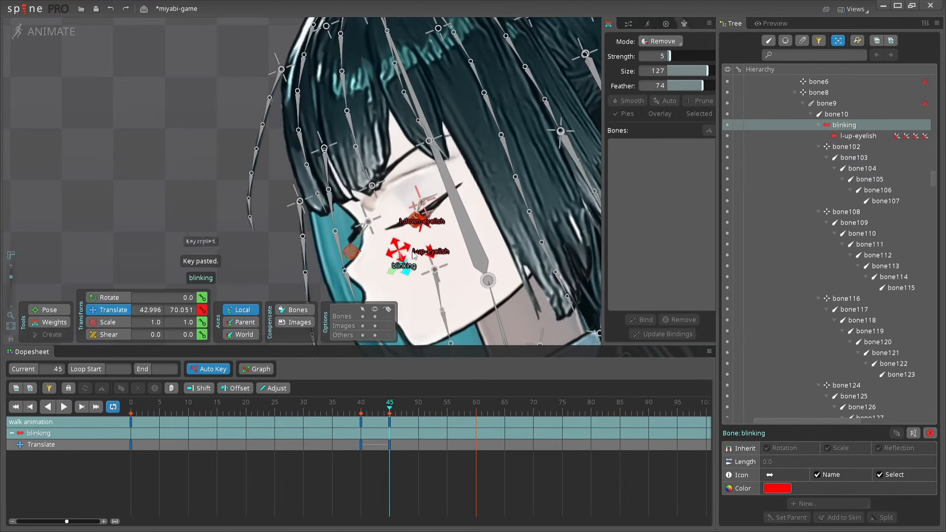
key(ctrl+c)
key(ctrl+v)
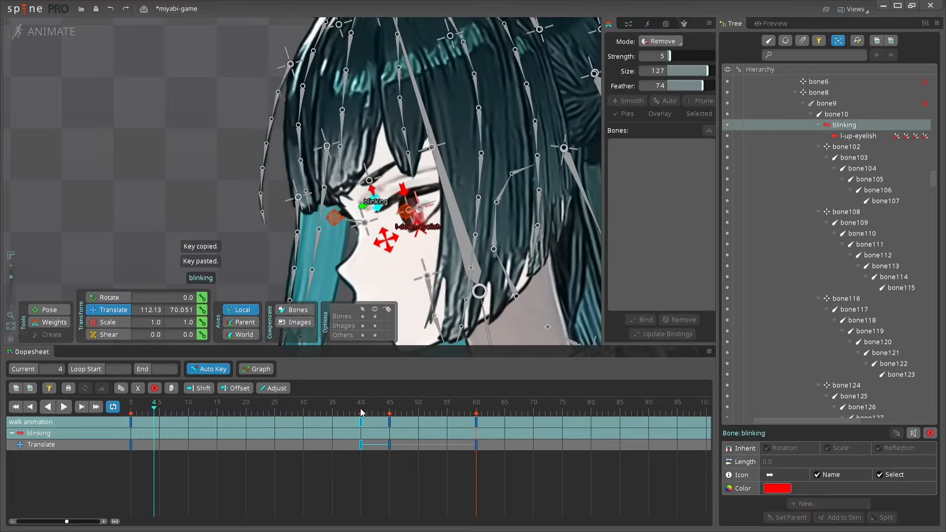